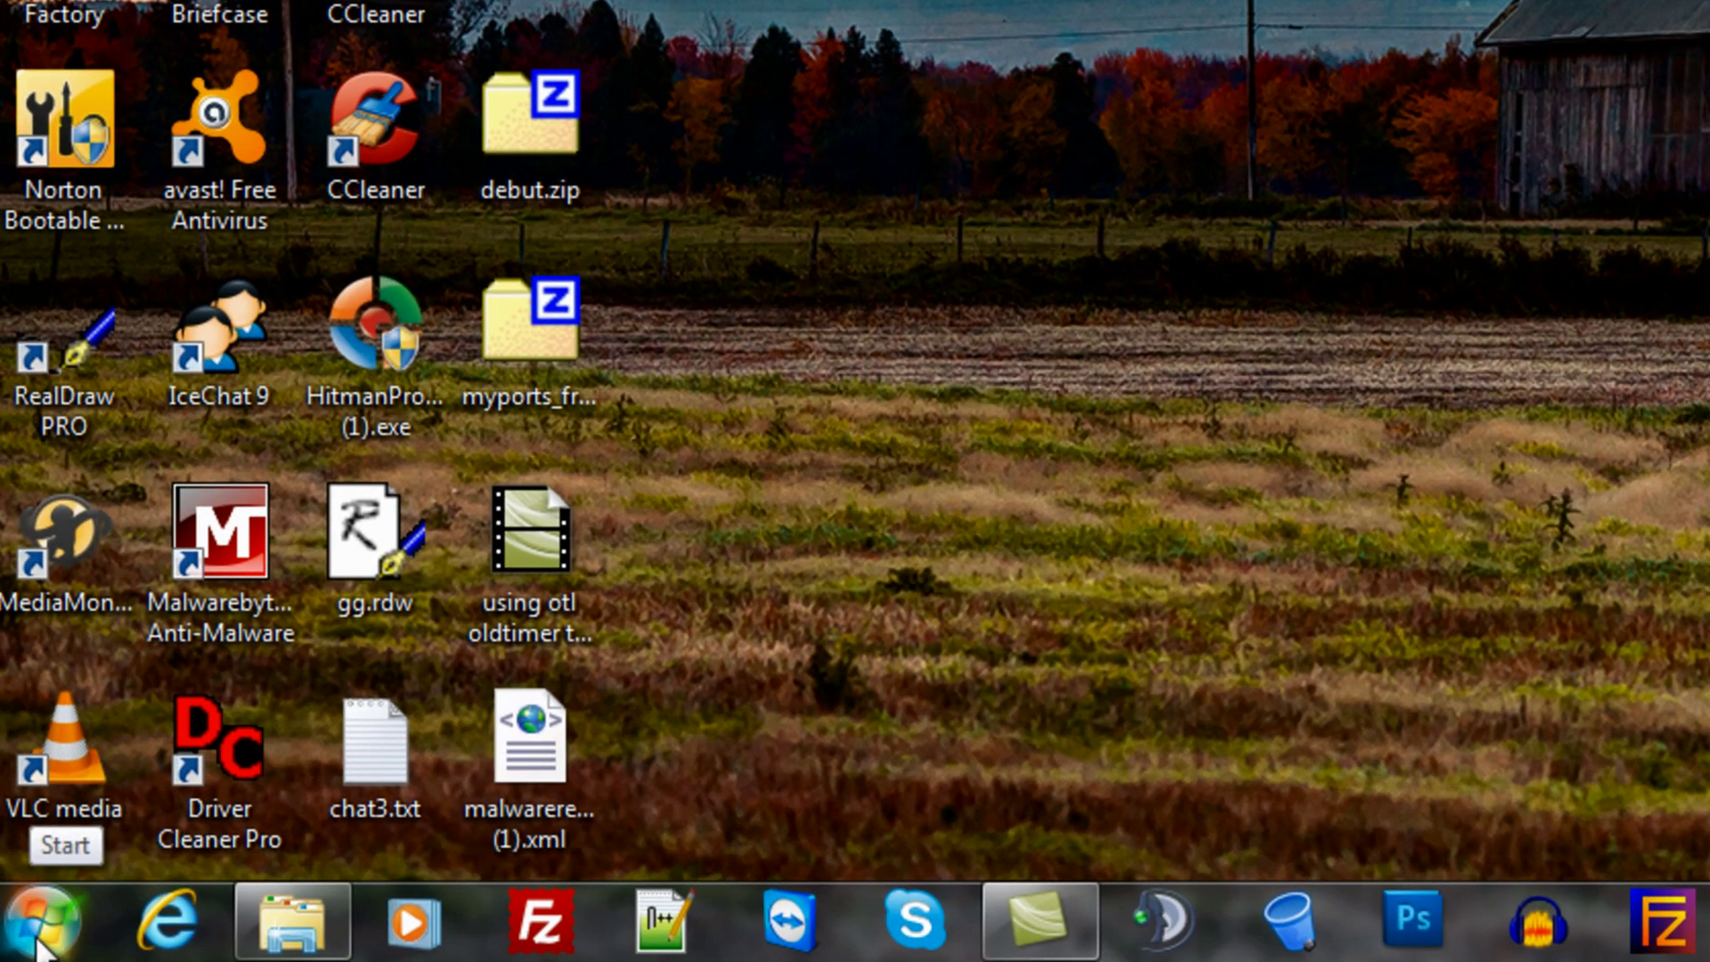
Search the Start menu for 'backup' and open the Backup and Restore control panel
{"action": "left_click", "coordinate": [40, 942]}
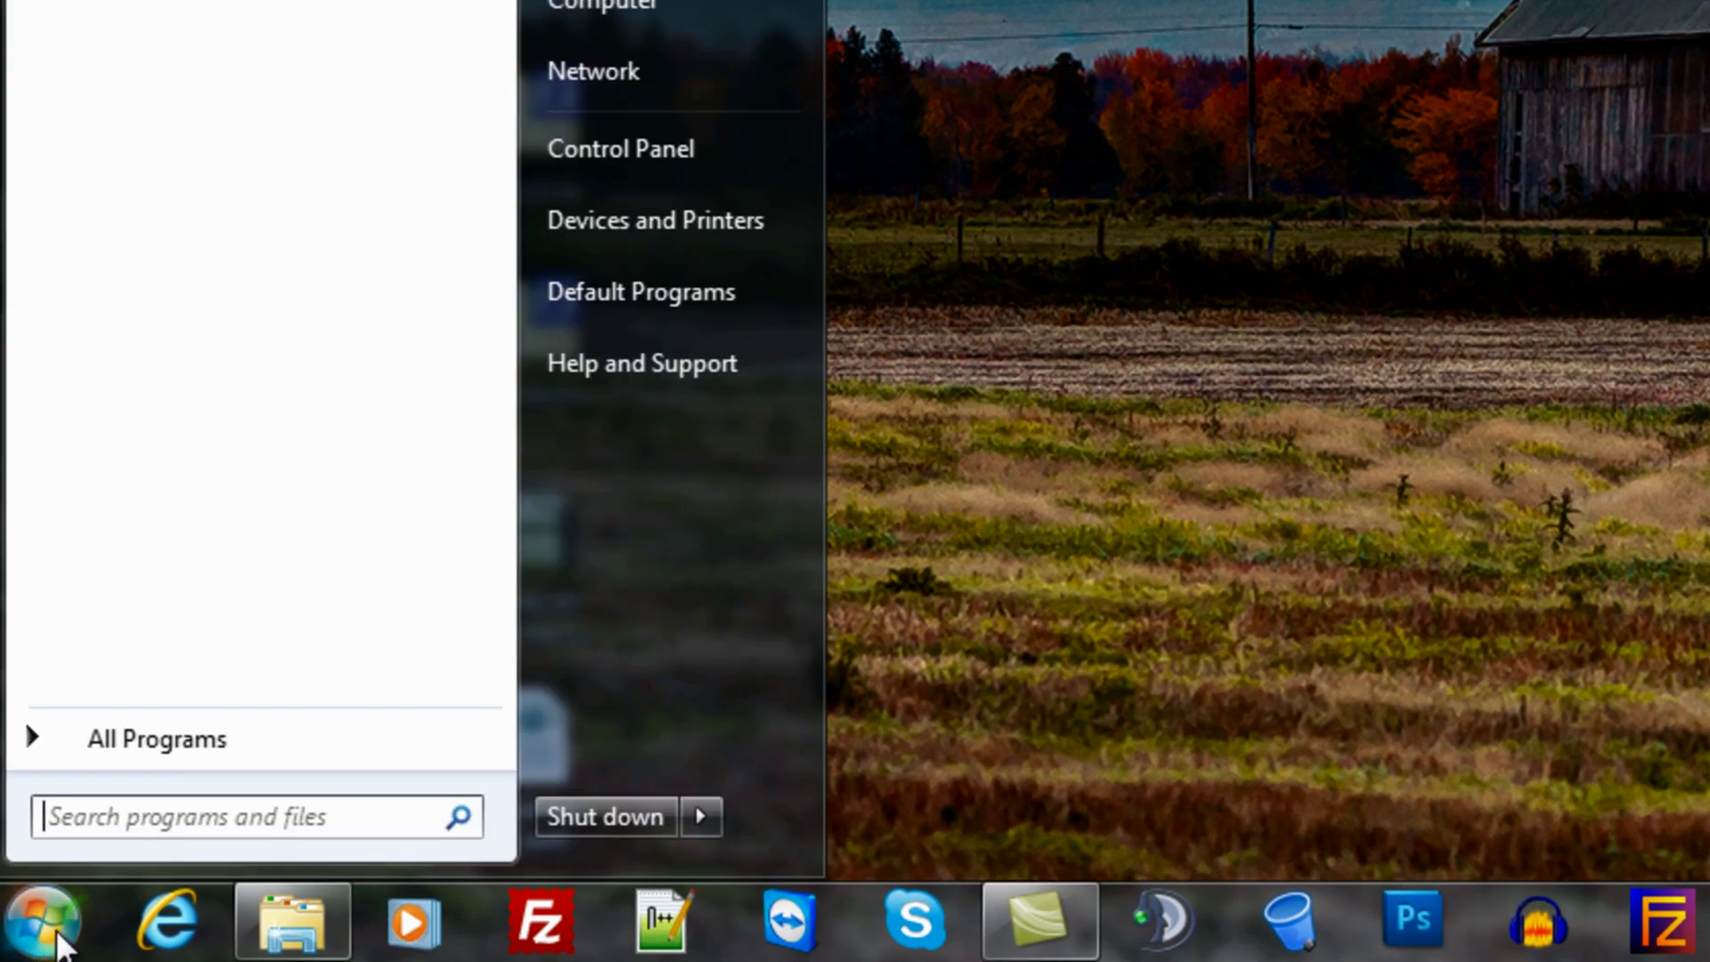
{"action": "left_click", "coordinate": [96, 815]}
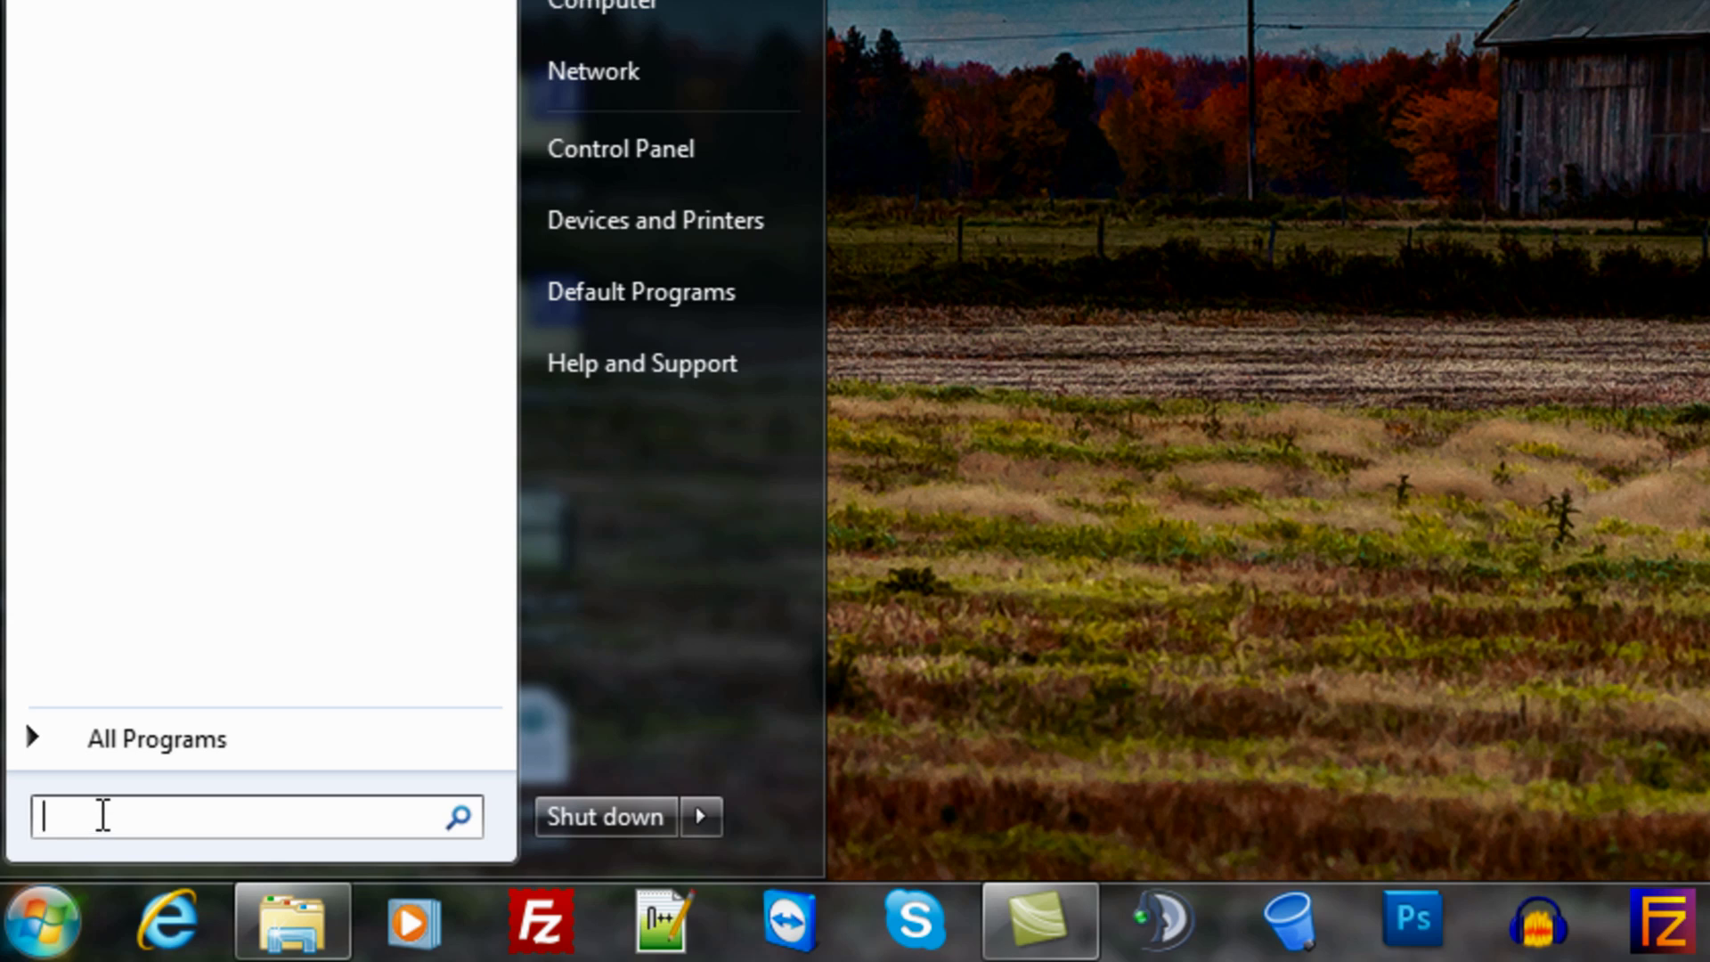
{"action": "type", "text": "backu"}
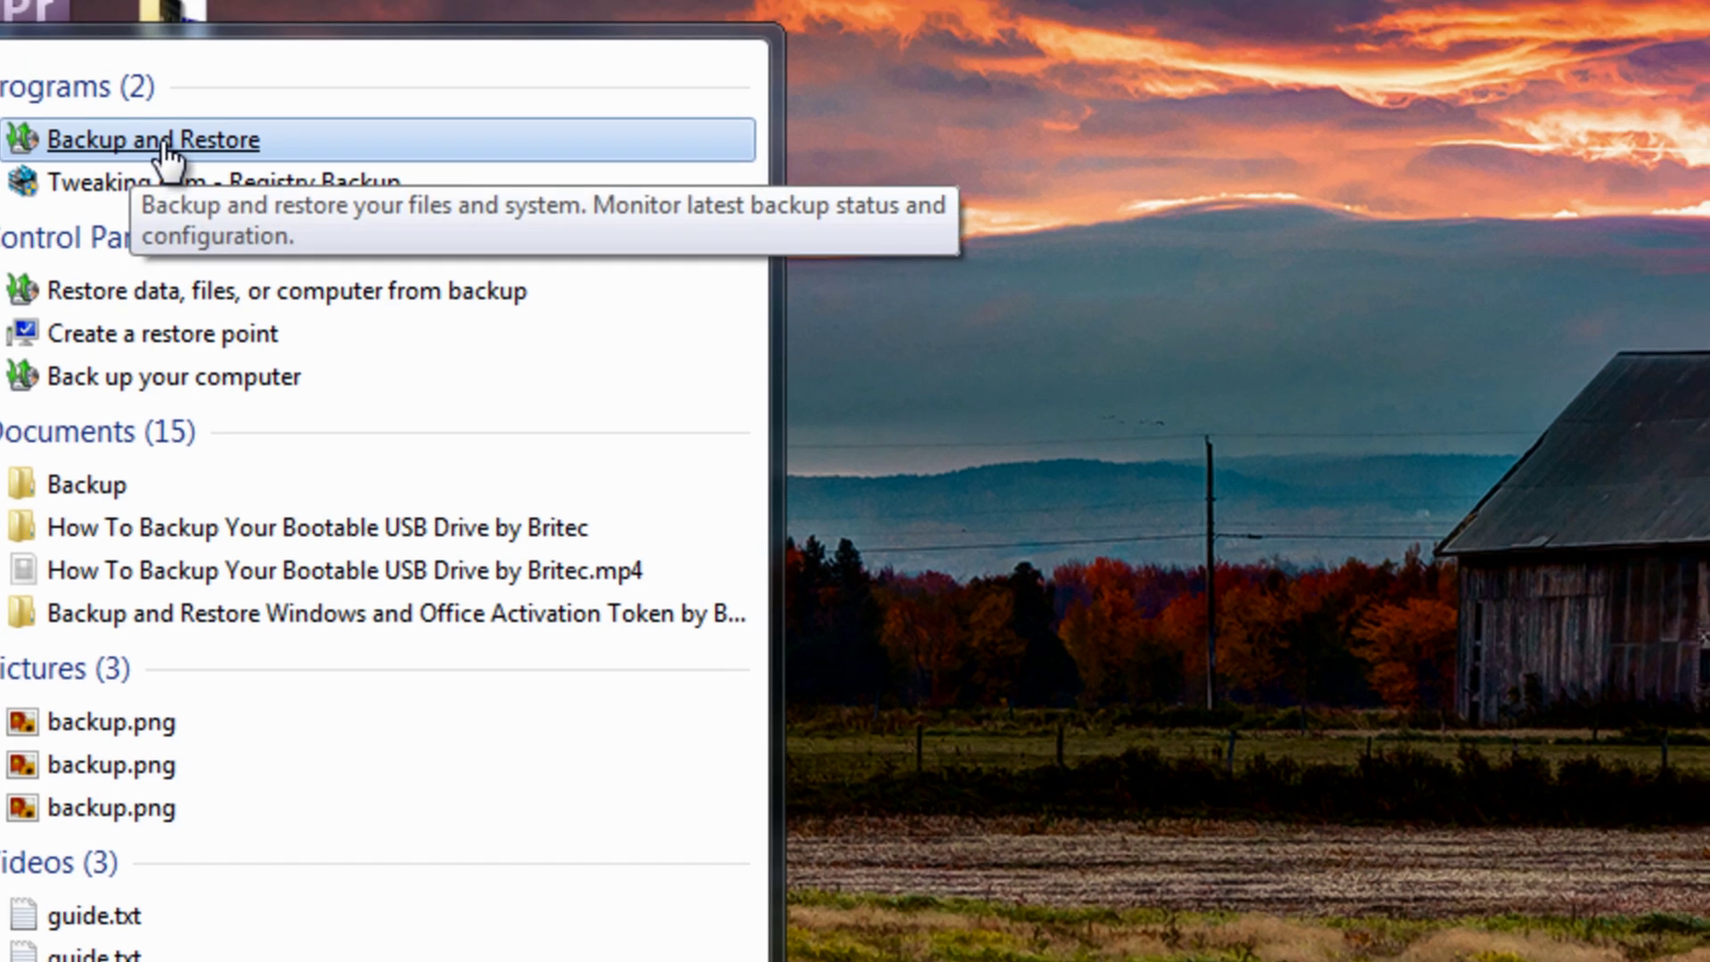
{"action": "left_click", "coordinate": [205, 125]}
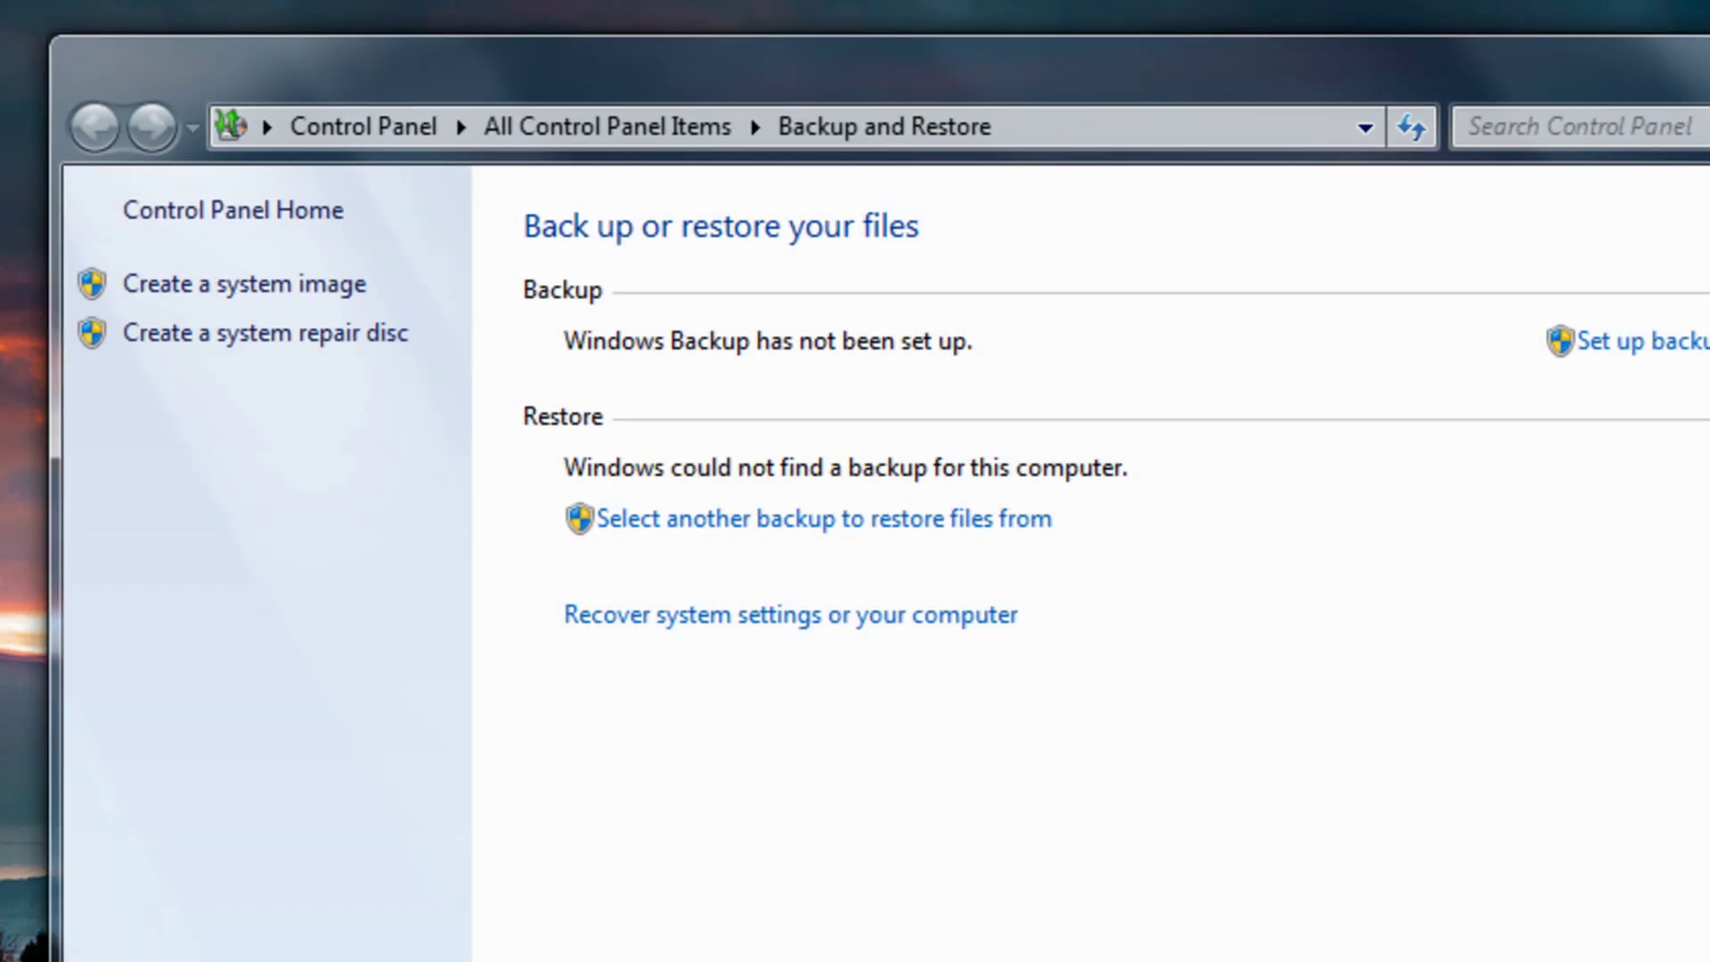
Start a system image and choose the Archive (D:) hard disk as its destination
{"action": "left_click", "coordinate": [253, 293]}
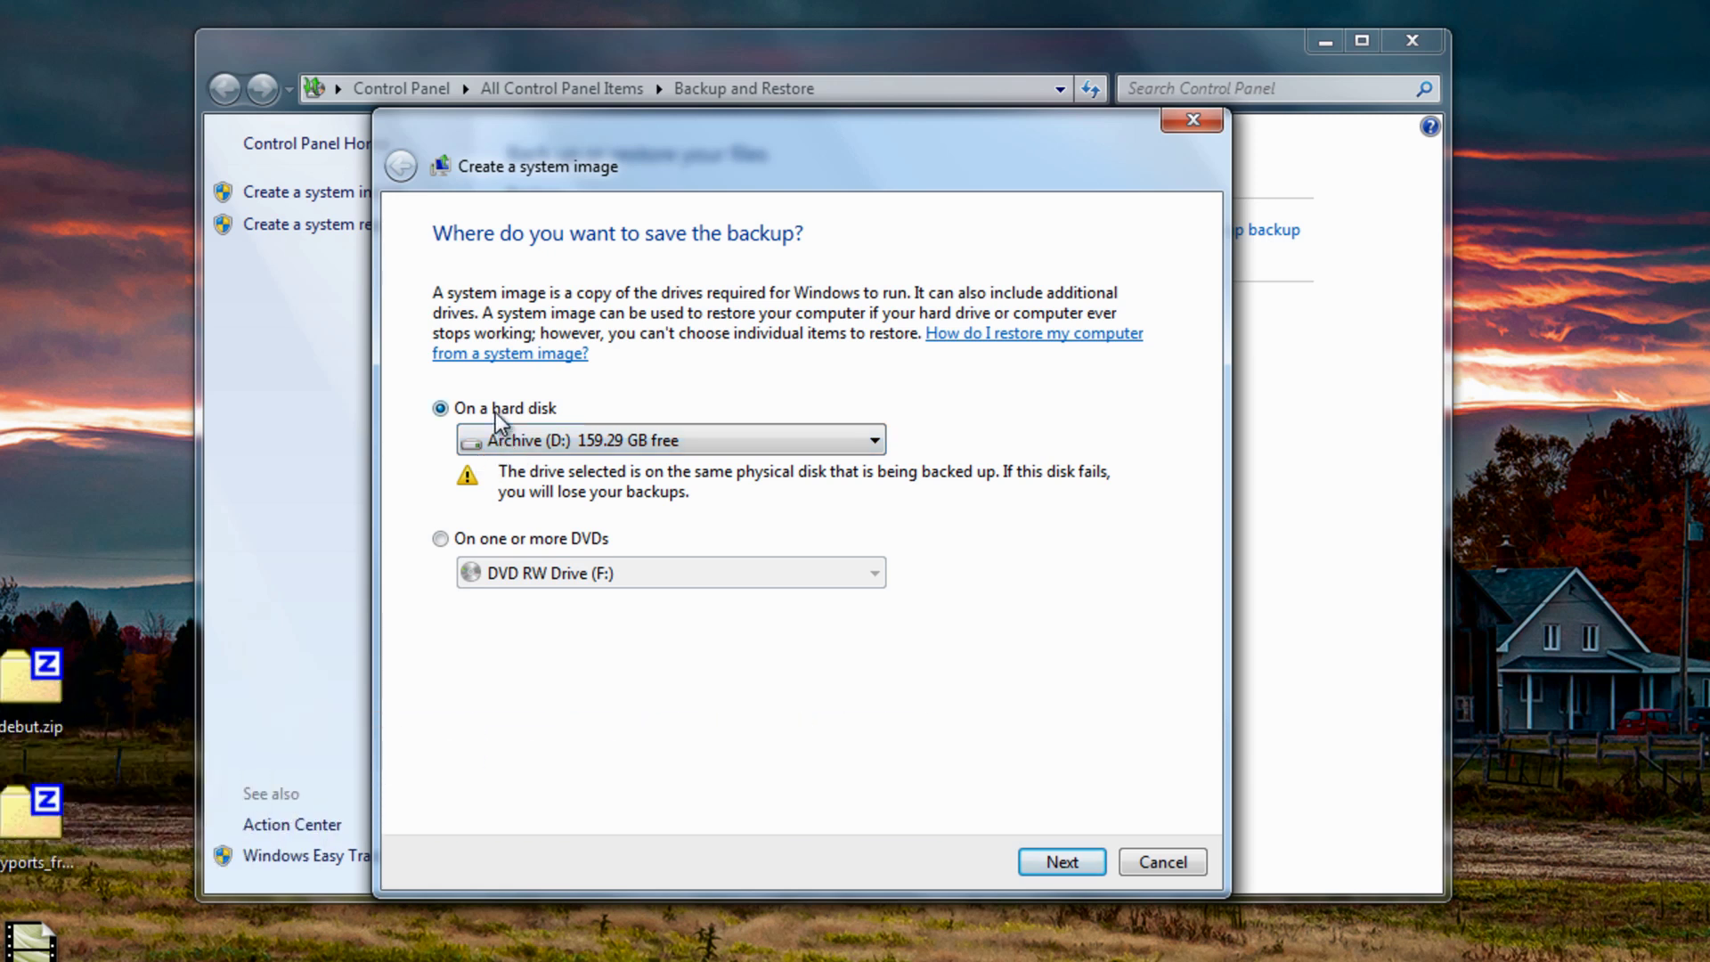
{"action": "left_click", "coordinate": [442, 544]}
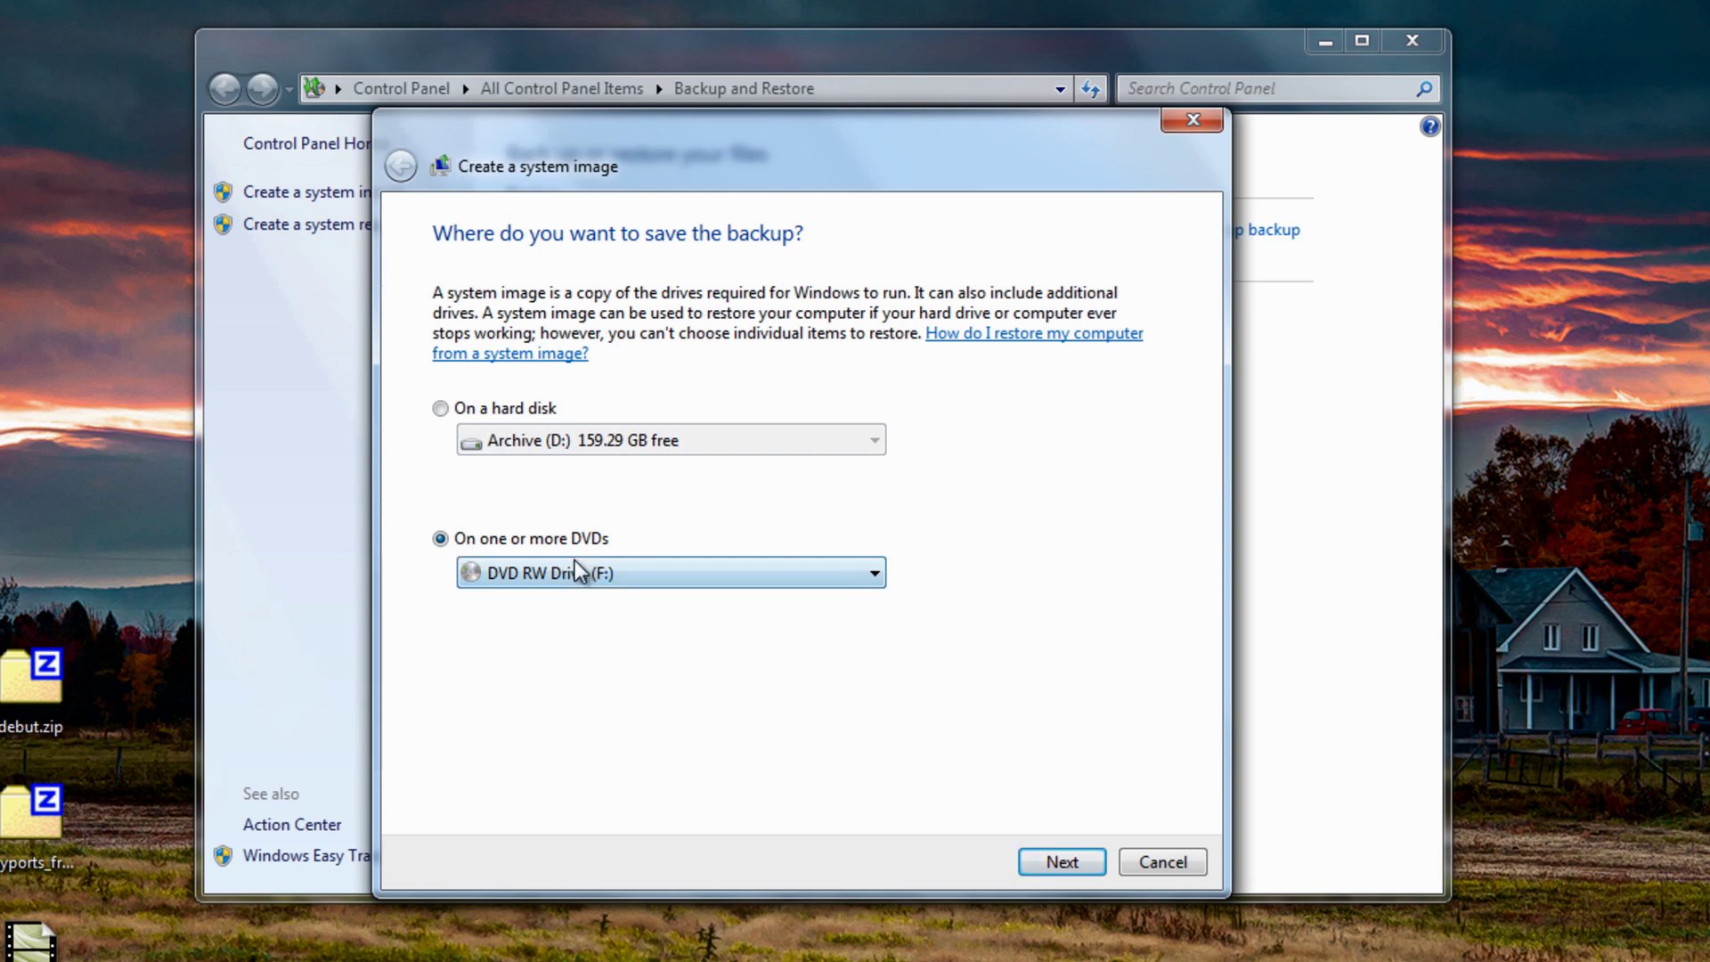
{"action": "left_click", "coordinate": [454, 411]}
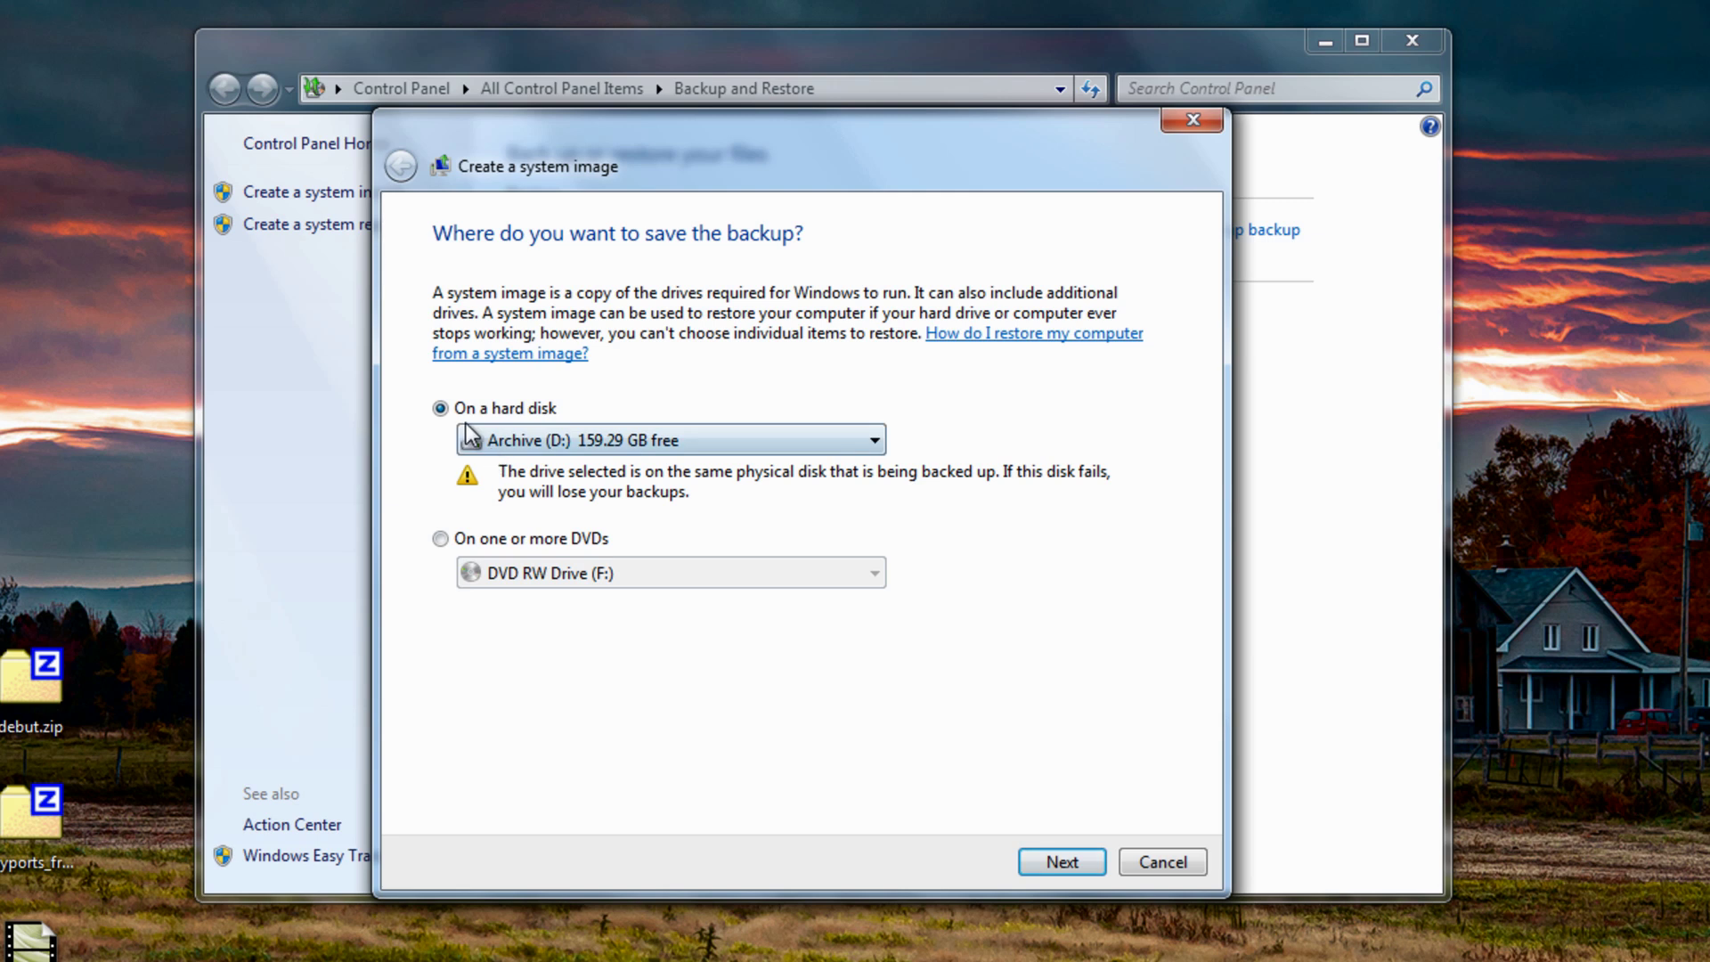
{"action": "left_click", "coordinate": [1052, 861]}
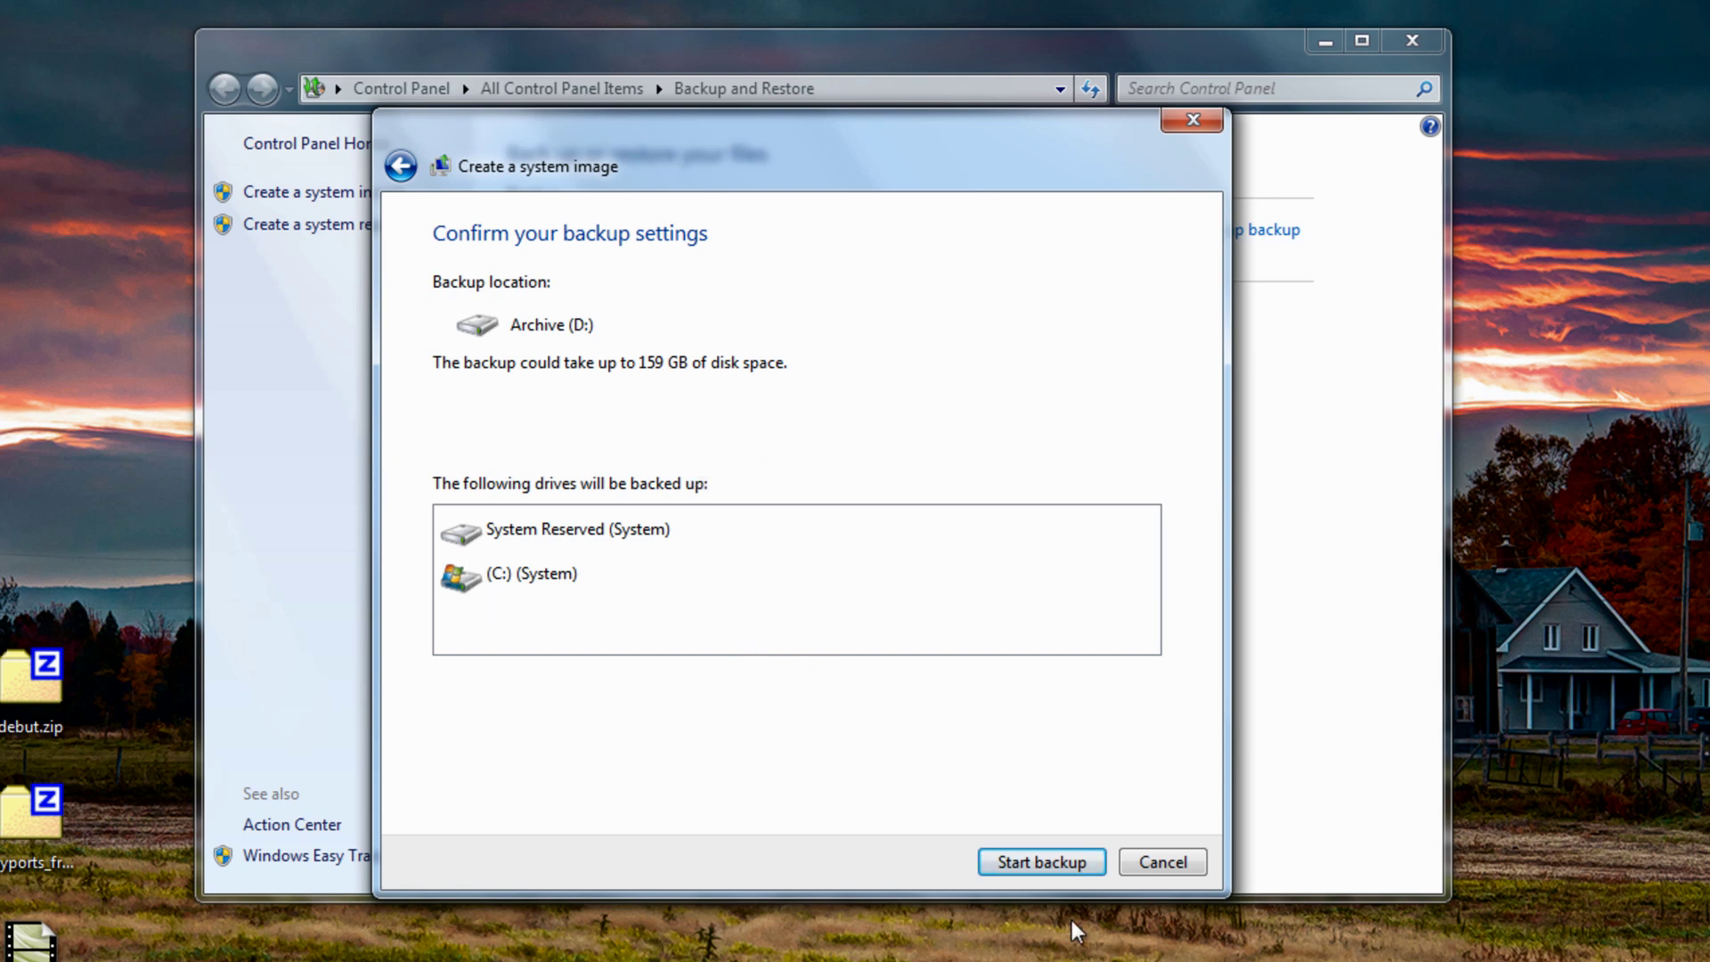
Run the system image backup, decline the system repair disc, and close the finished wizard
{"action": "left_click", "coordinate": [1012, 865]}
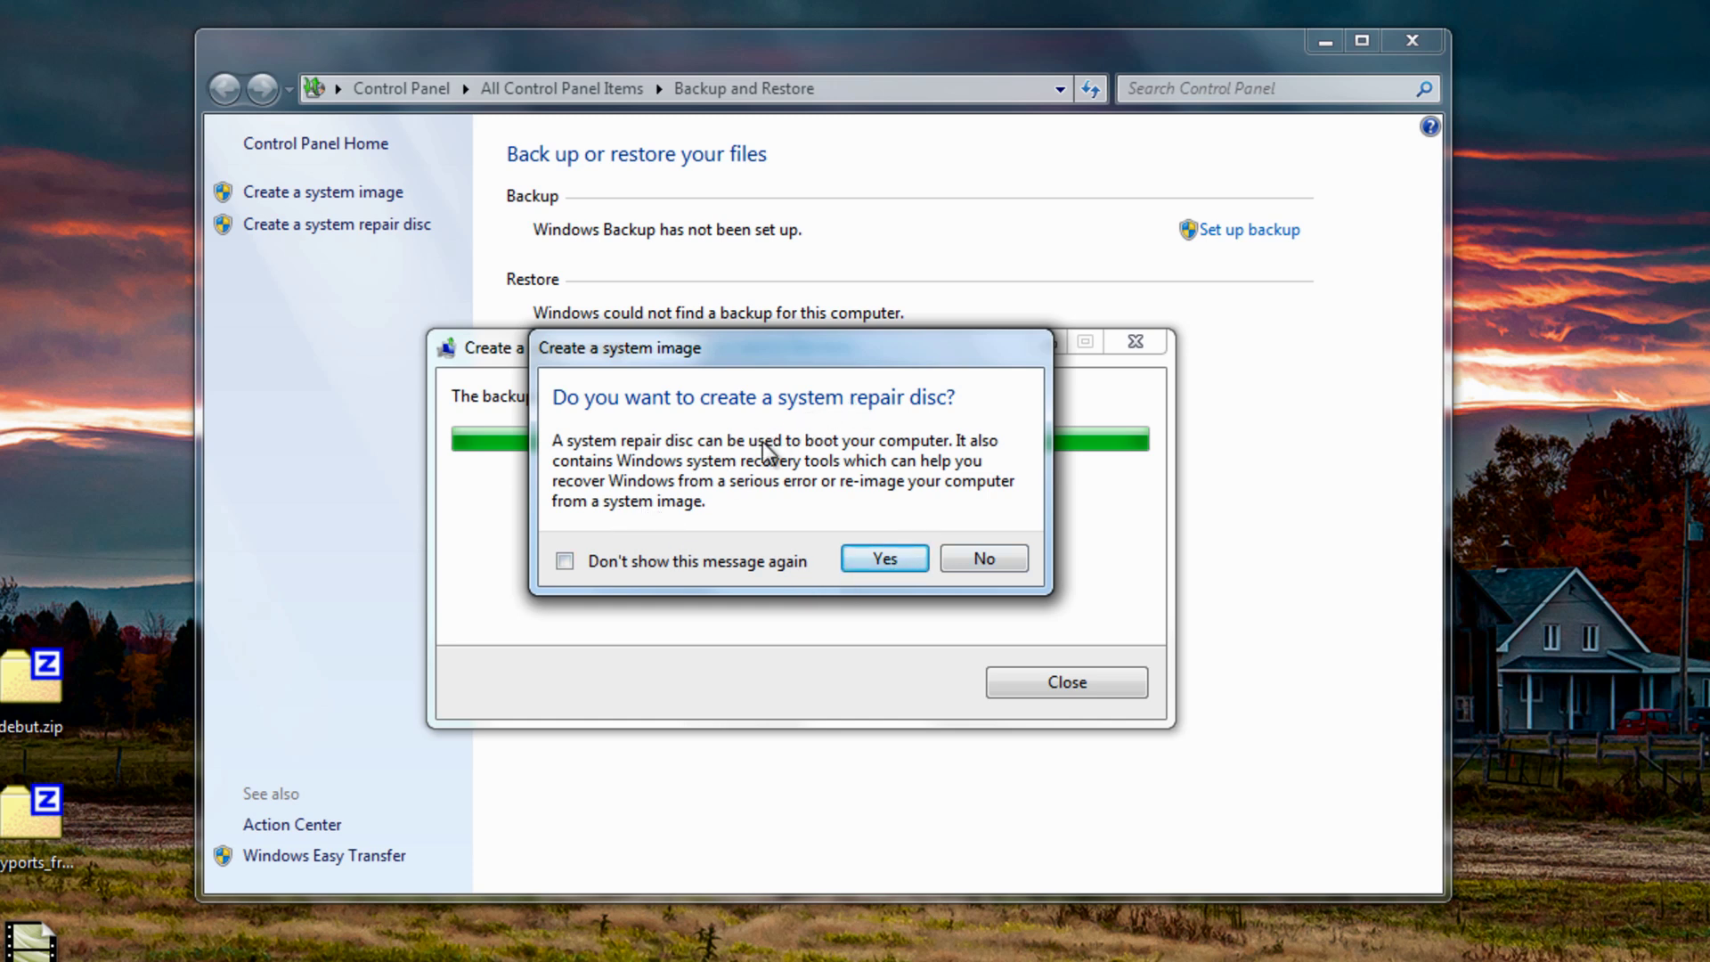
{"action": "left_click", "coordinate": [1004, 561]}
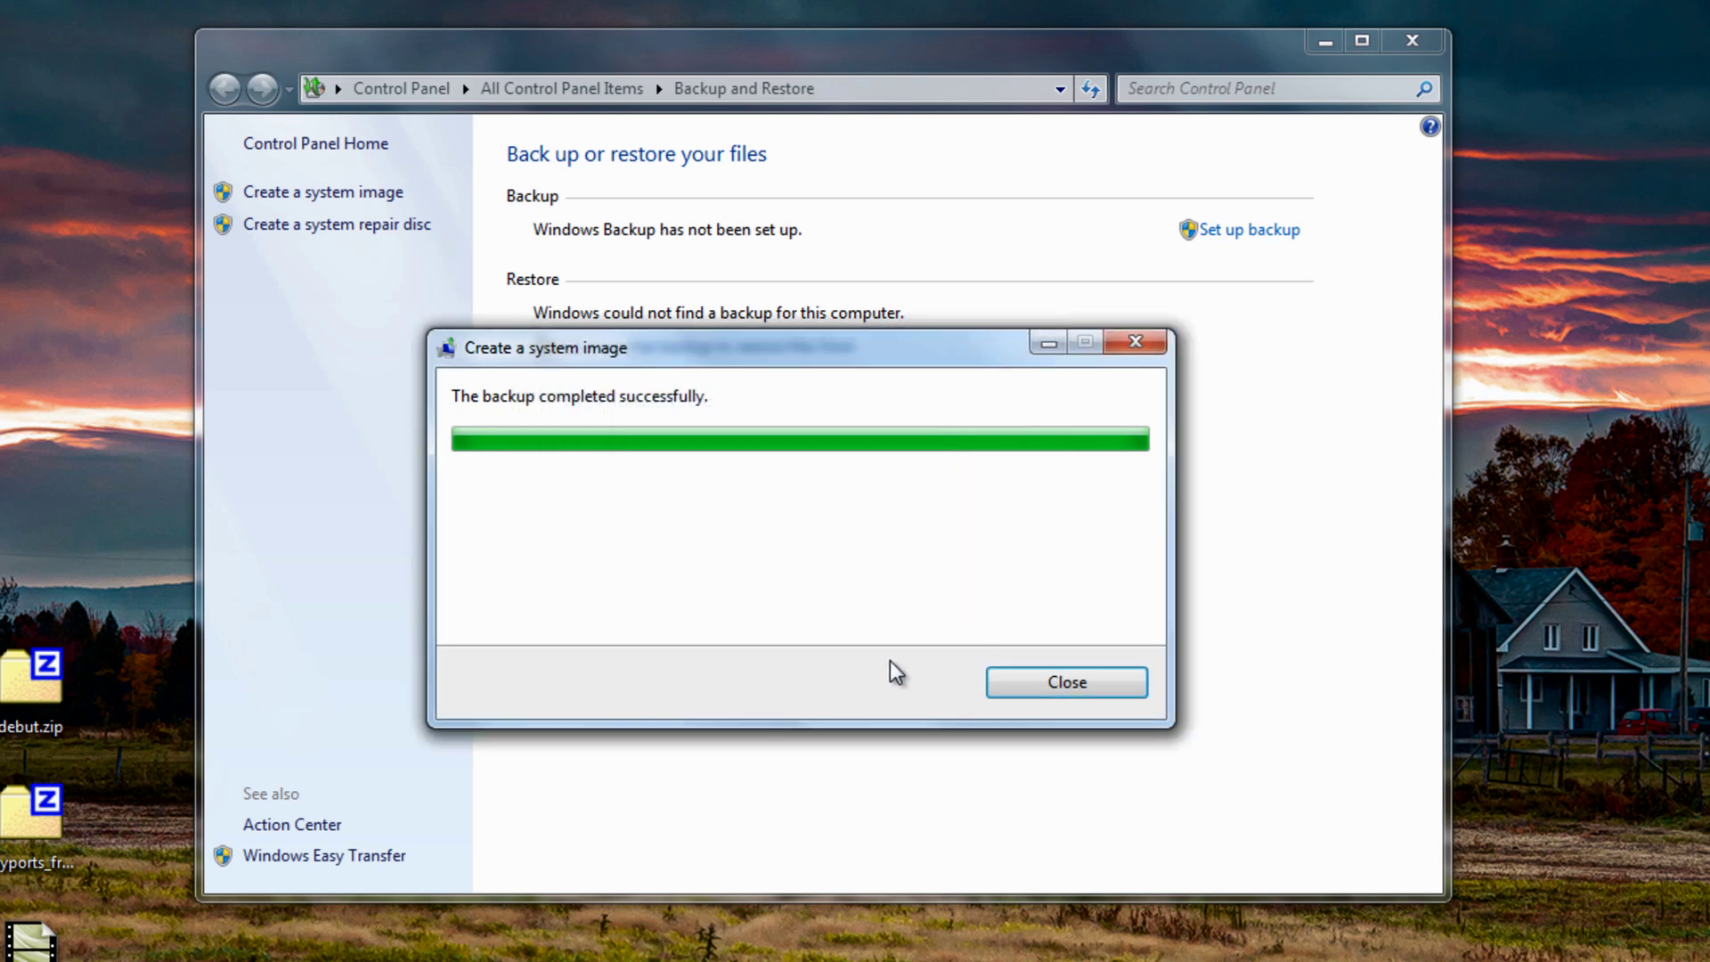
{"action": "left_click", "coordinate": [1062, 700]}
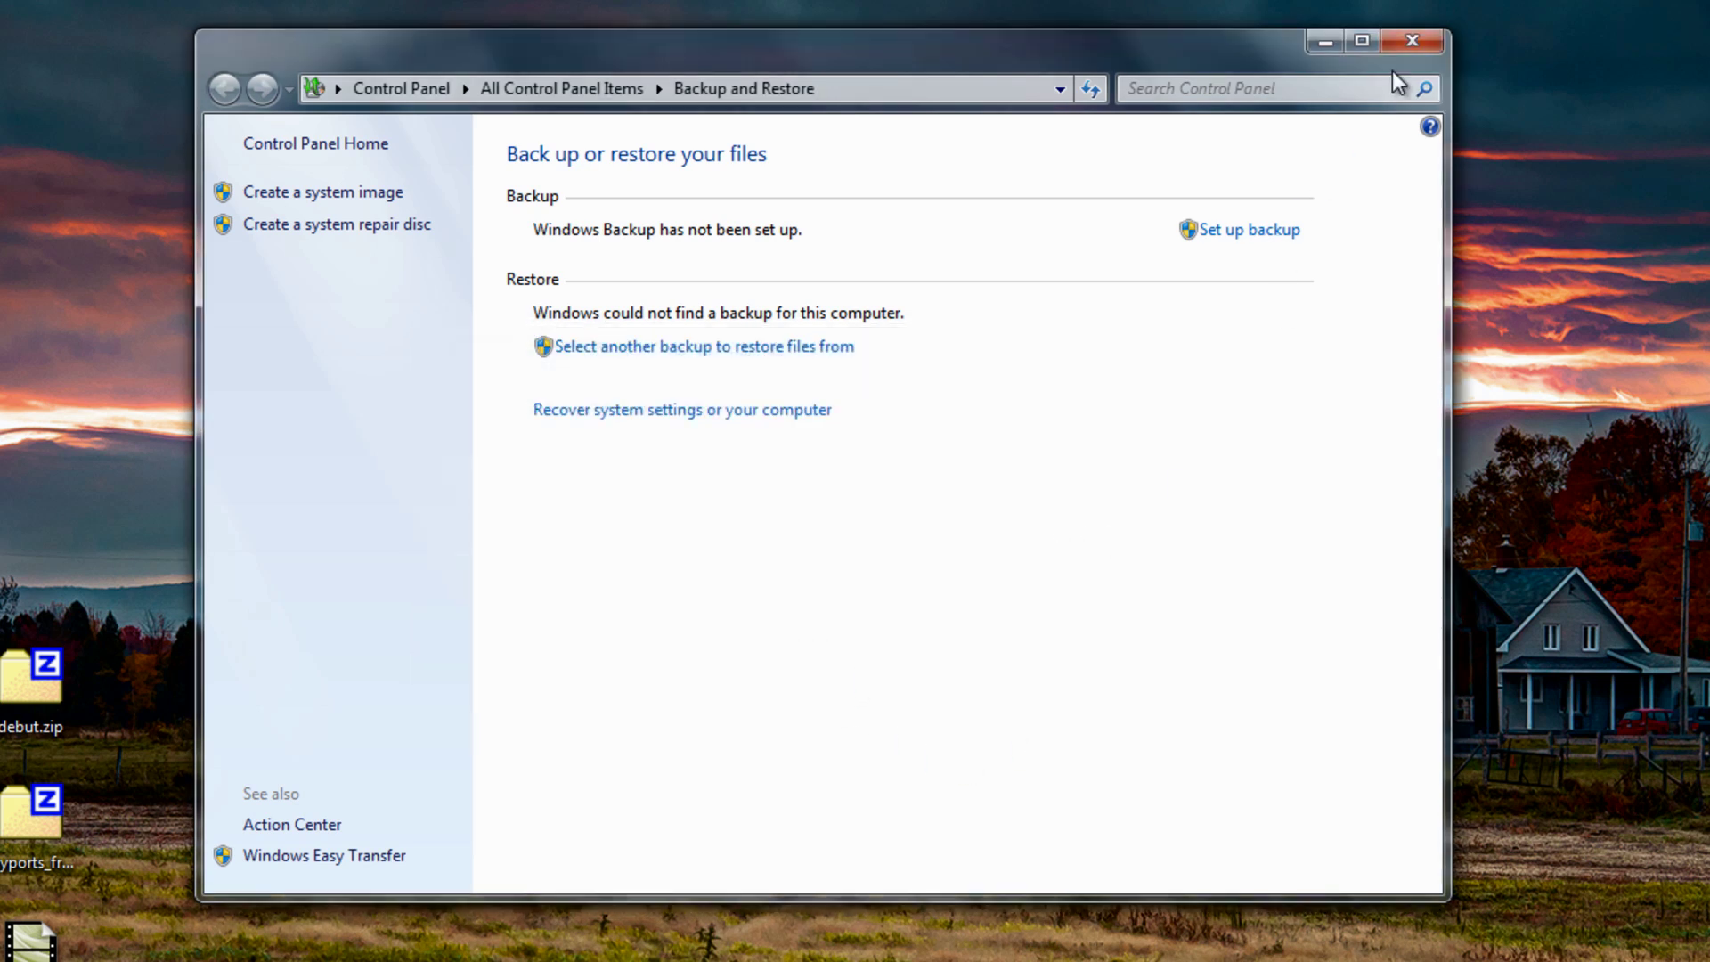
Close Backup and Restore and open Computer Management from the Computer context menu
{"action": "left_click", "coordinate": [1411, 41]}
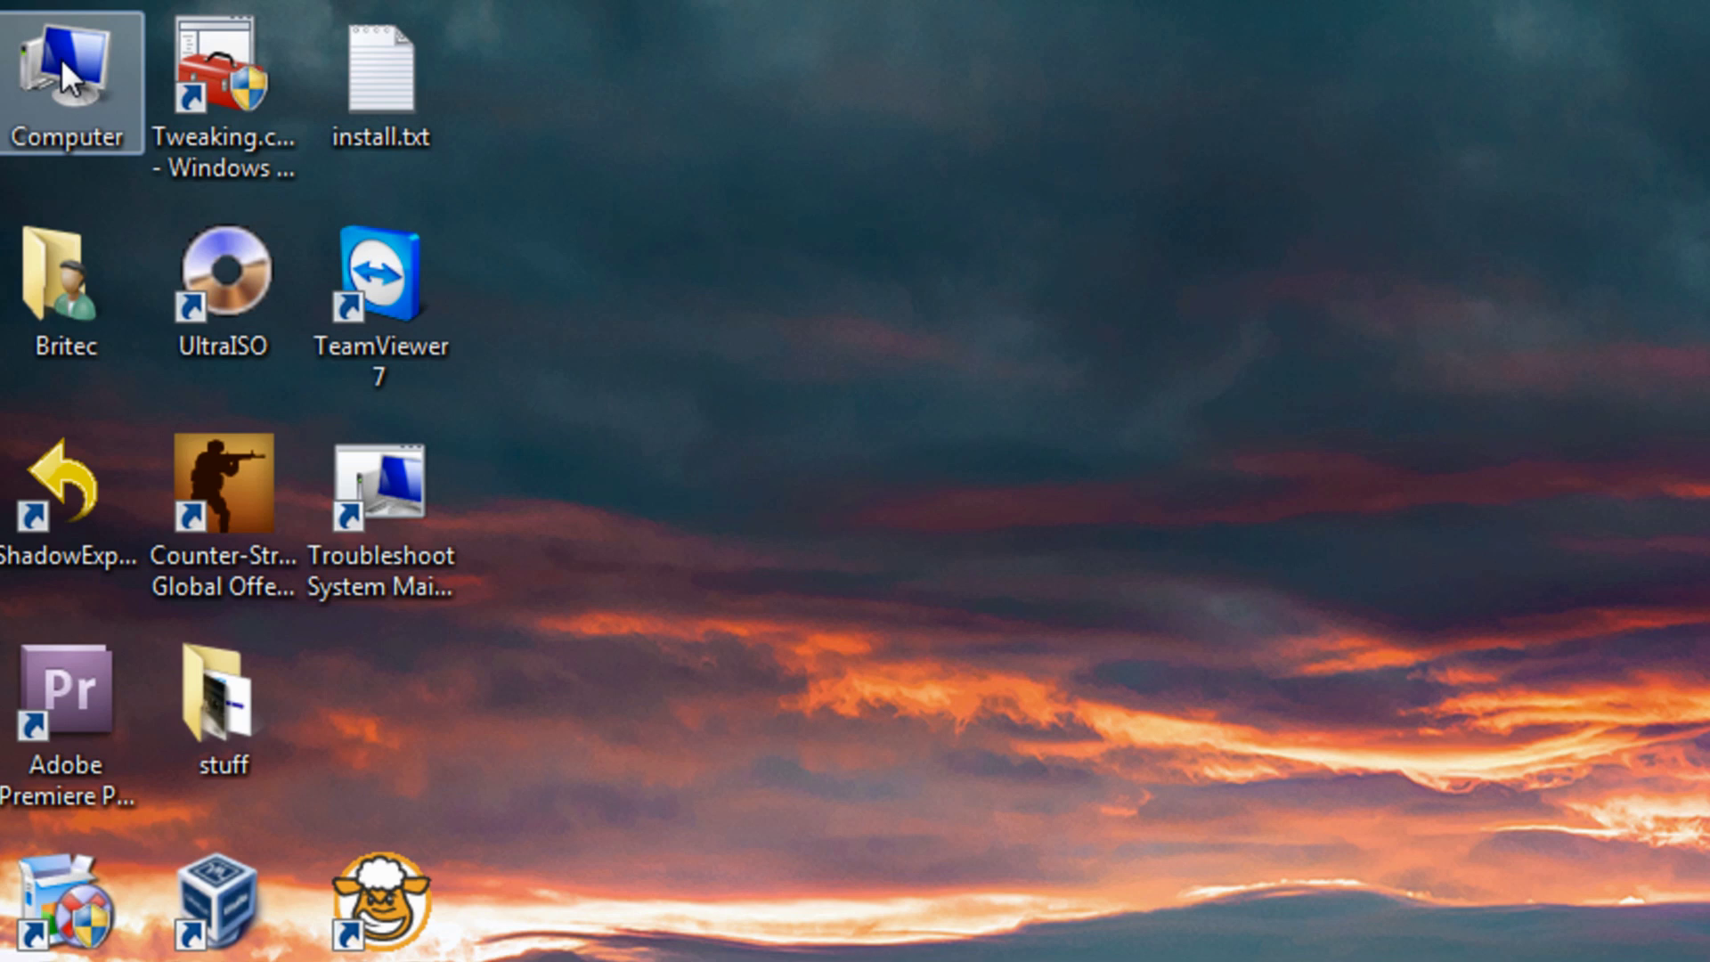
{"action": "right_click", "coordinate": [61, 57]}
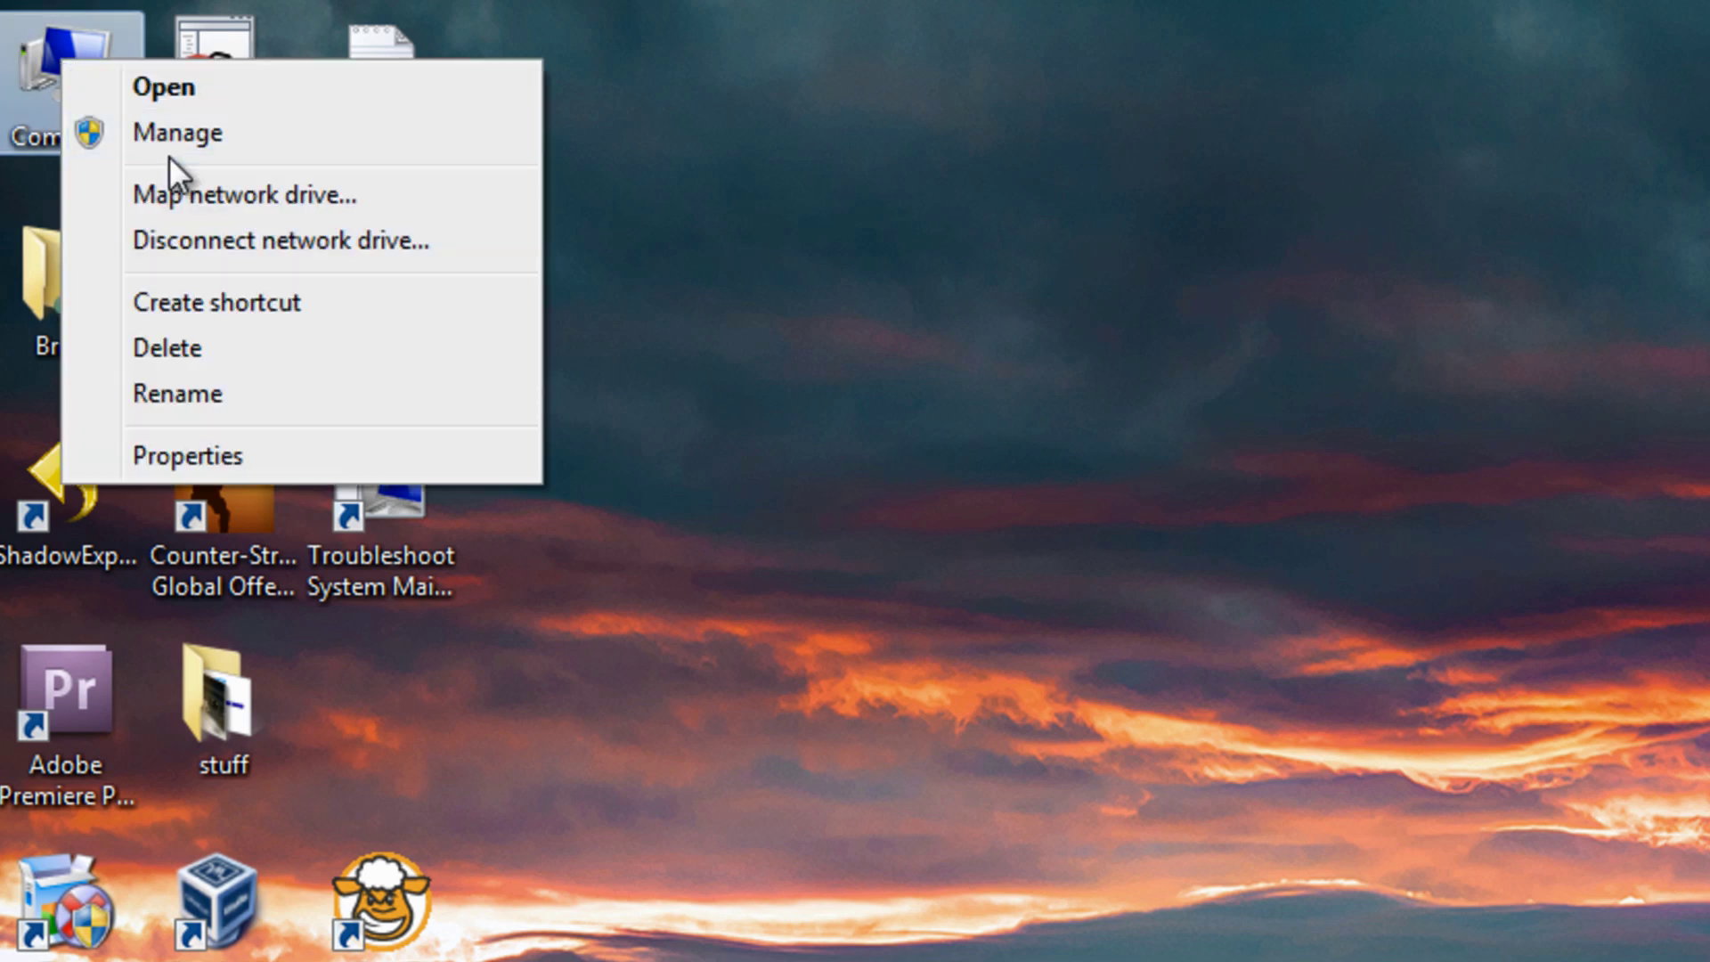
{"action": "left_click", "coordinate": [169, 142]}
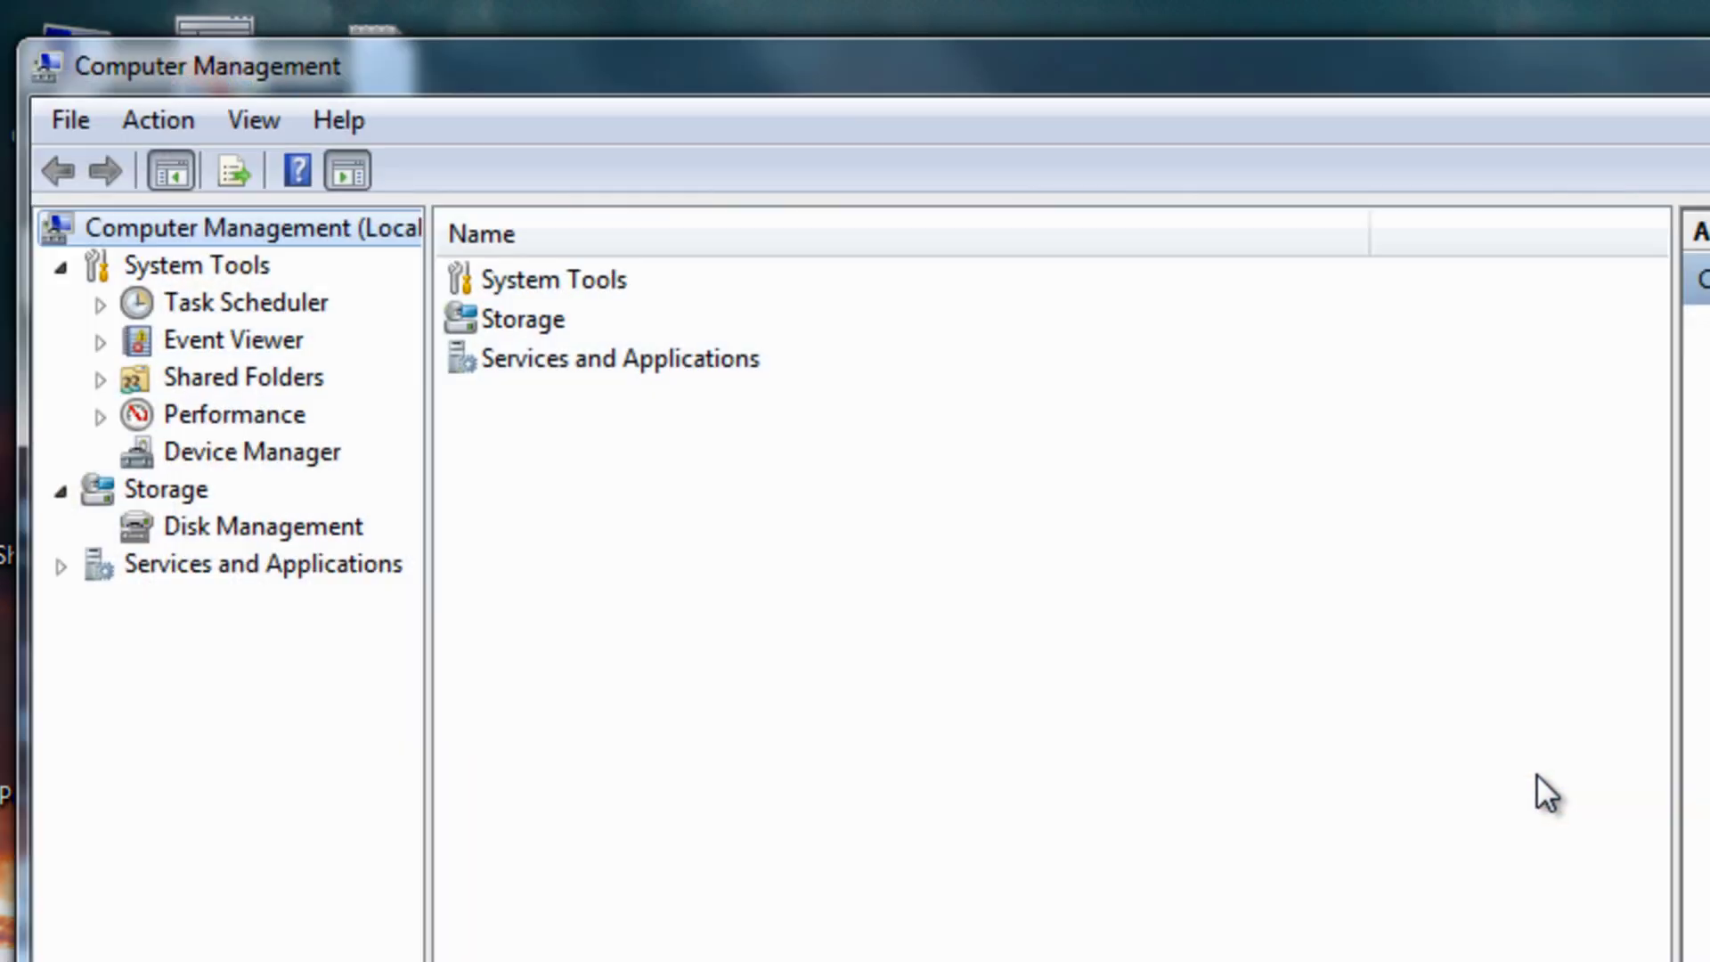
{"action": "mouse_move", "coordinate": [618, 69]}
{"action": "left_mouse_down"}
{"action": "mouse_move", "coordinate": [918, 370]}
{"action": "mouse_move", "coordinate": [646, 60]}
{"action": "left_mouse_up"}
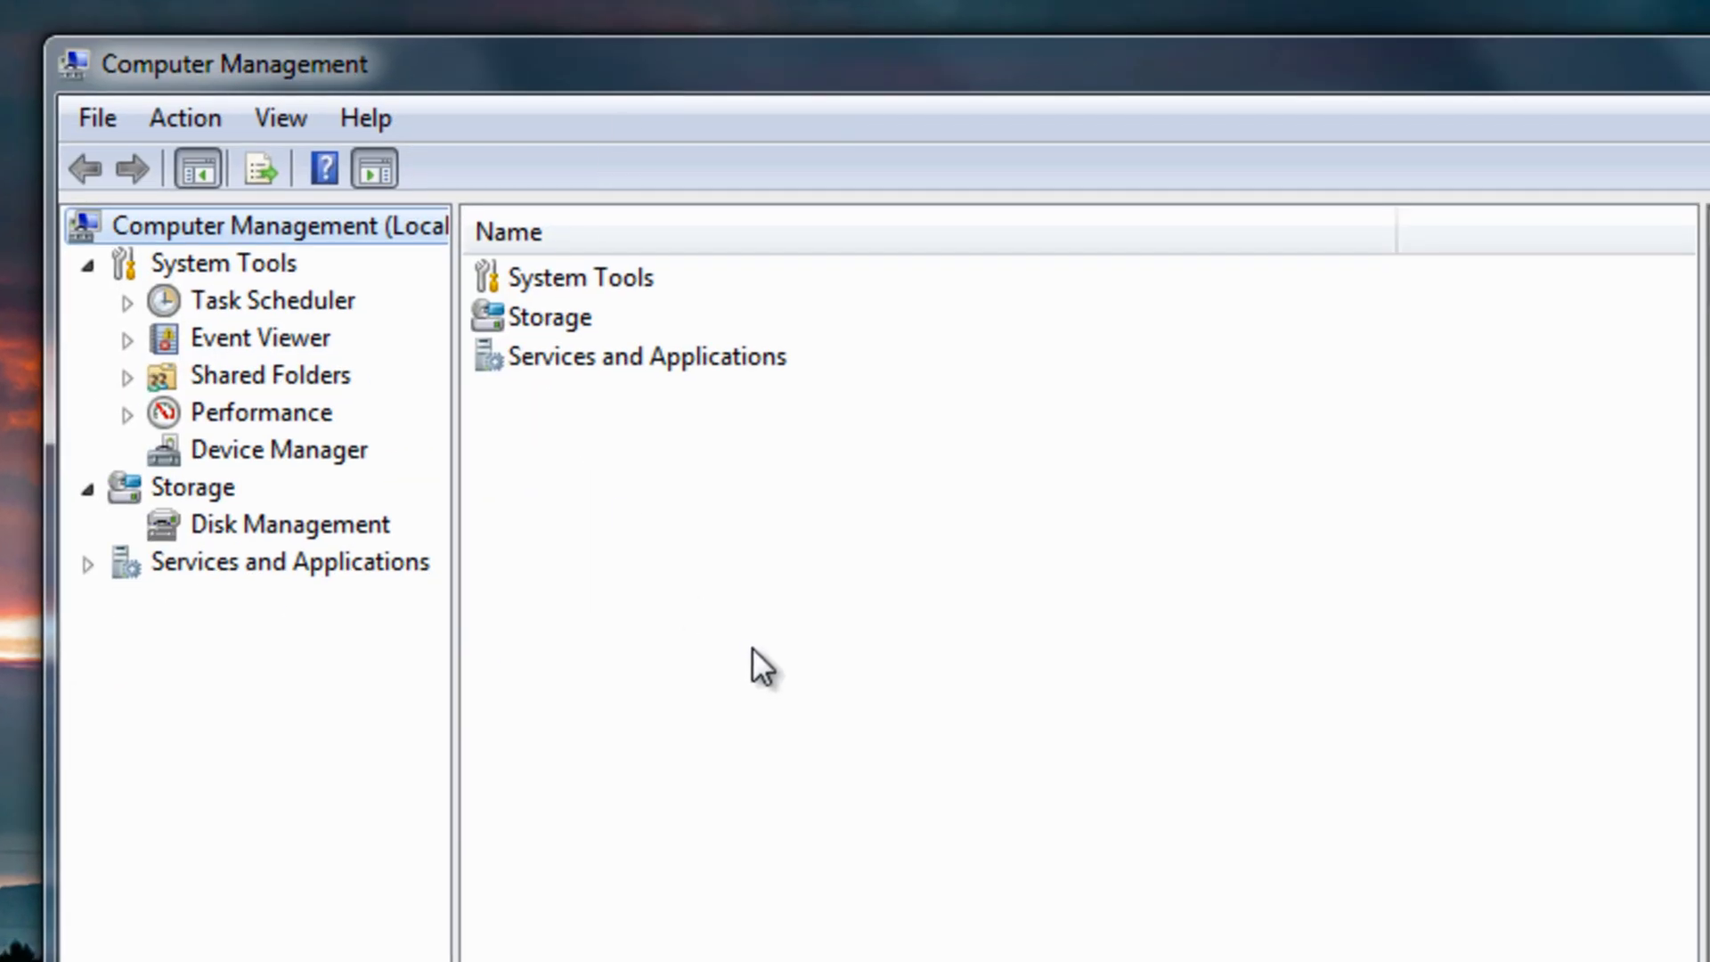
Switch to Disk Management and choose Attach VHD from the Action menu
{"action": "left_click", "coordinate": [290, 525]}
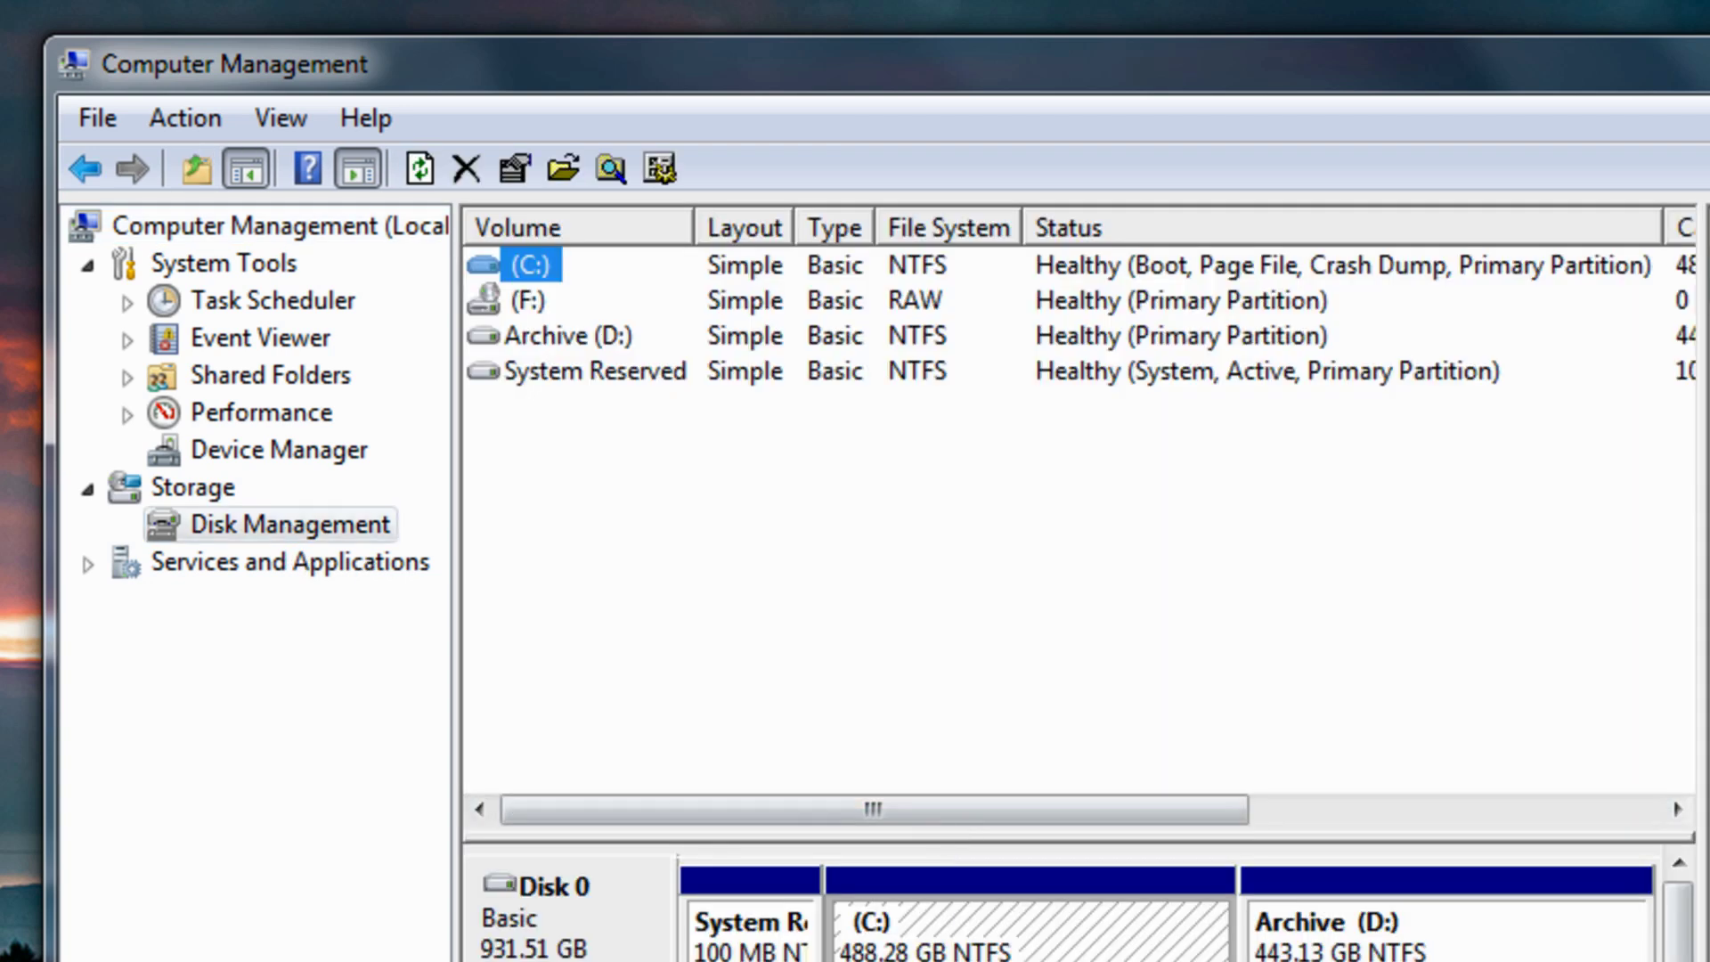
{"action": "left_click", "coordinate": [196, 120]}
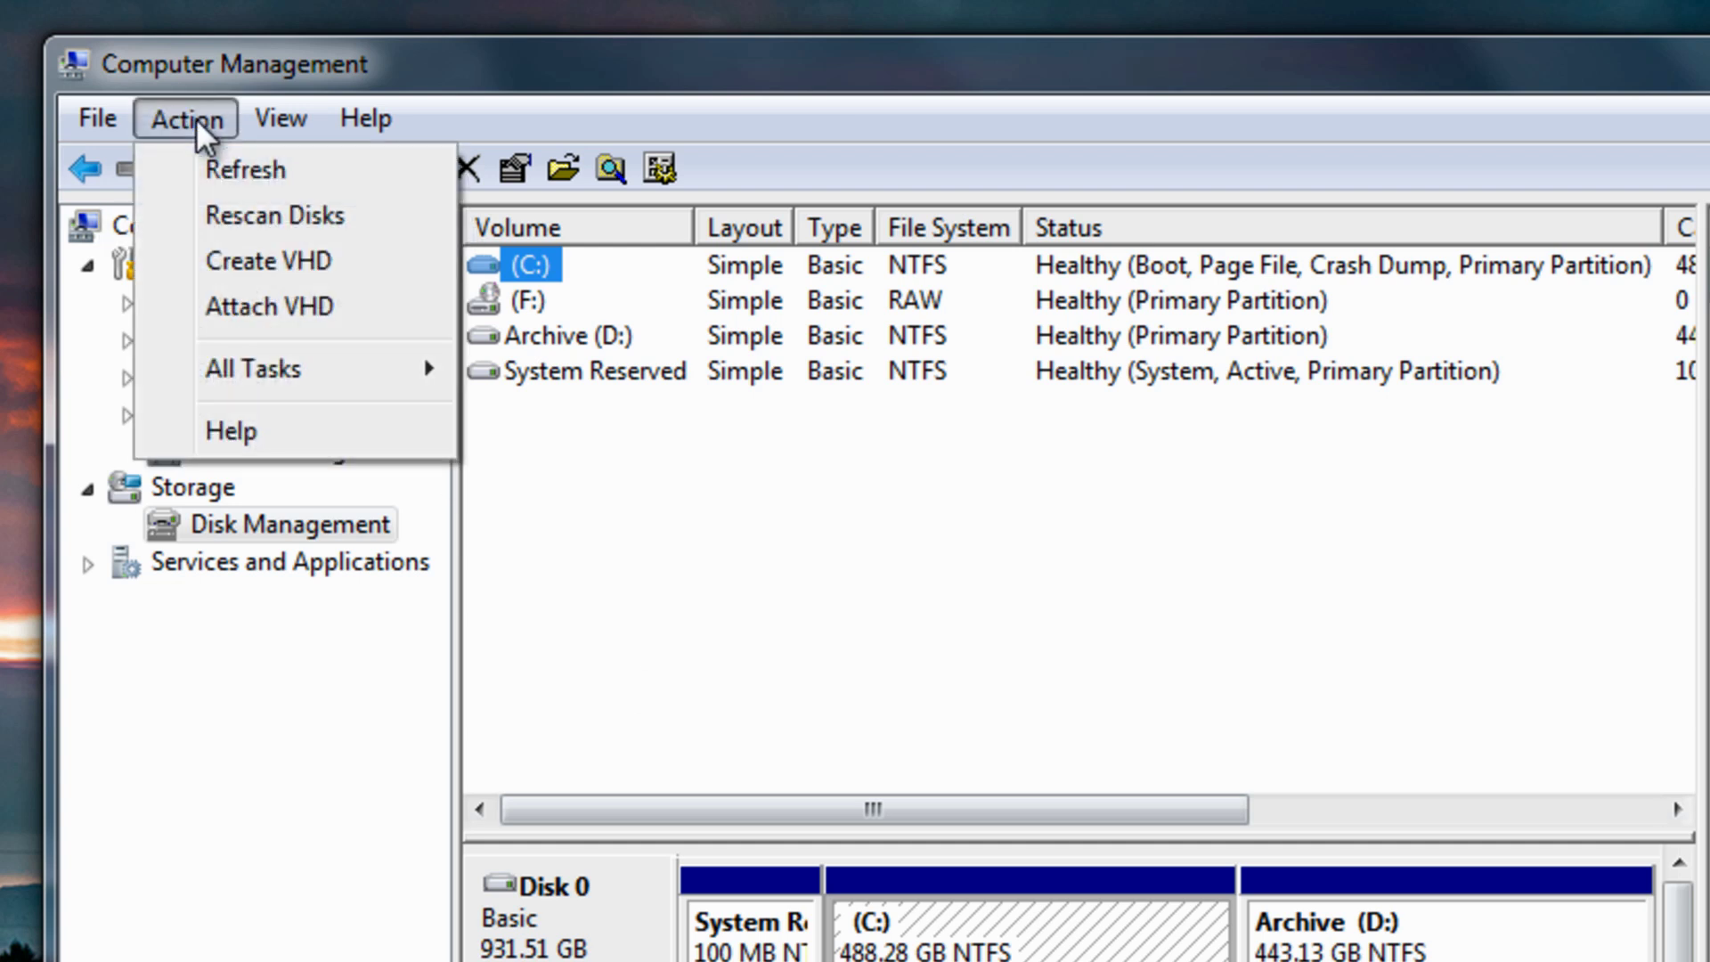
{"action": "left_click", "coordinate": [237, 304]}
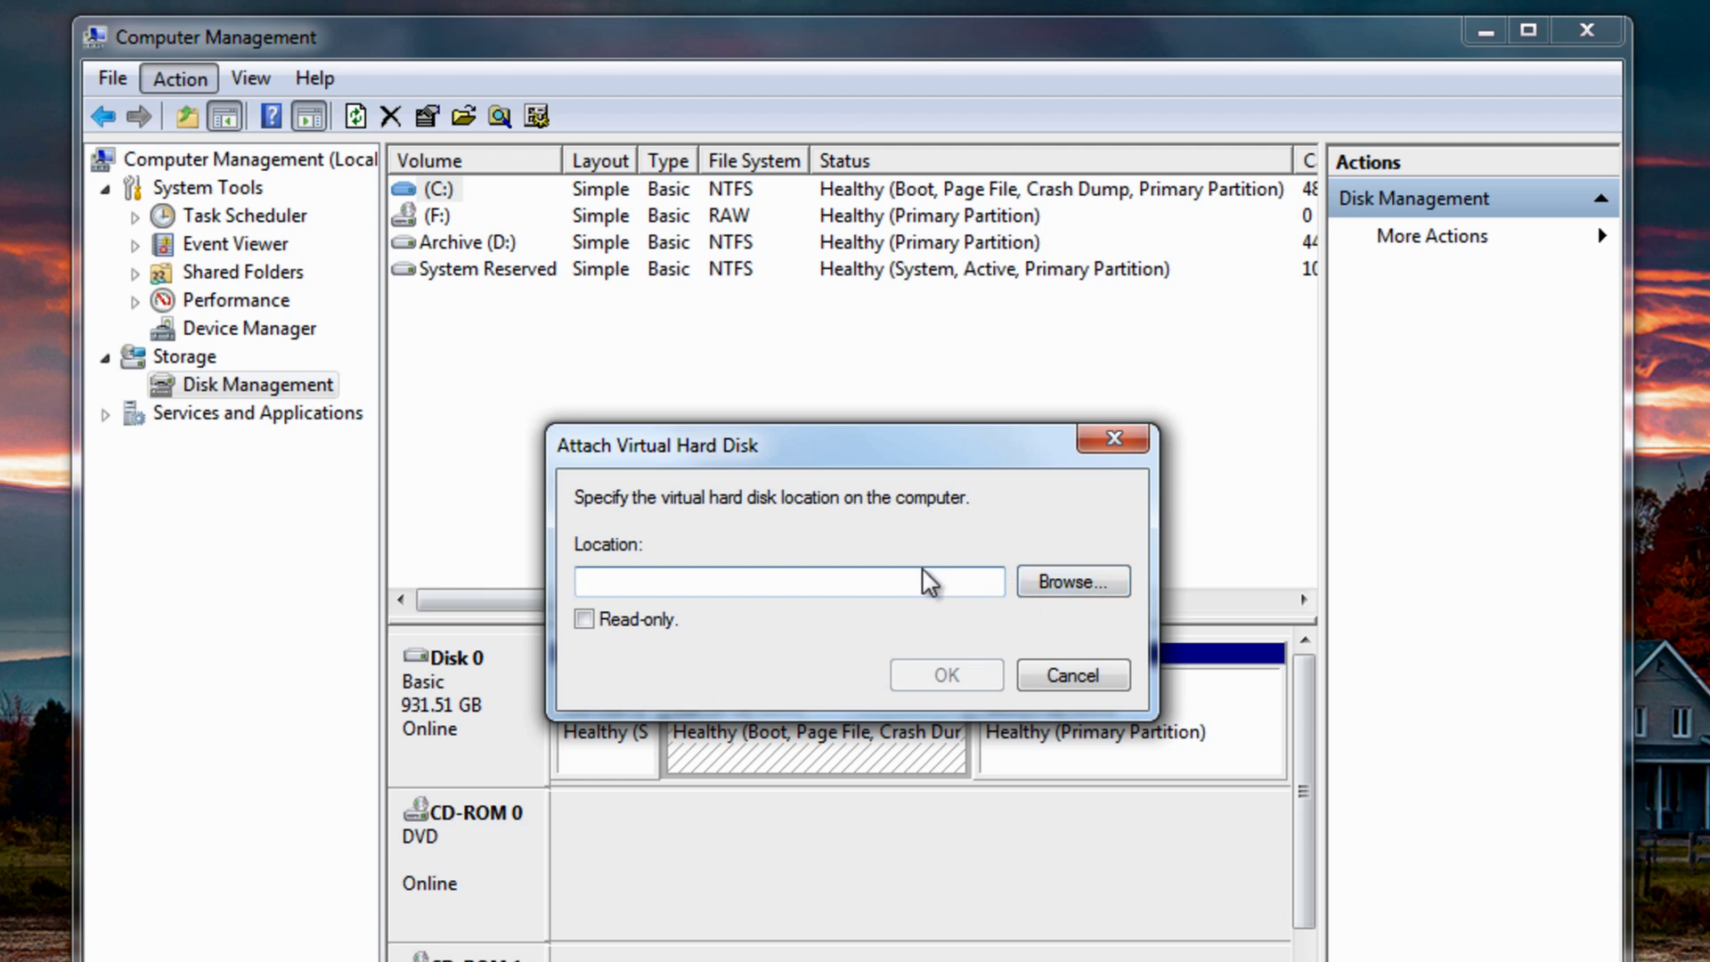
{"action": "left_click", "coordinate": [1068, 584]}
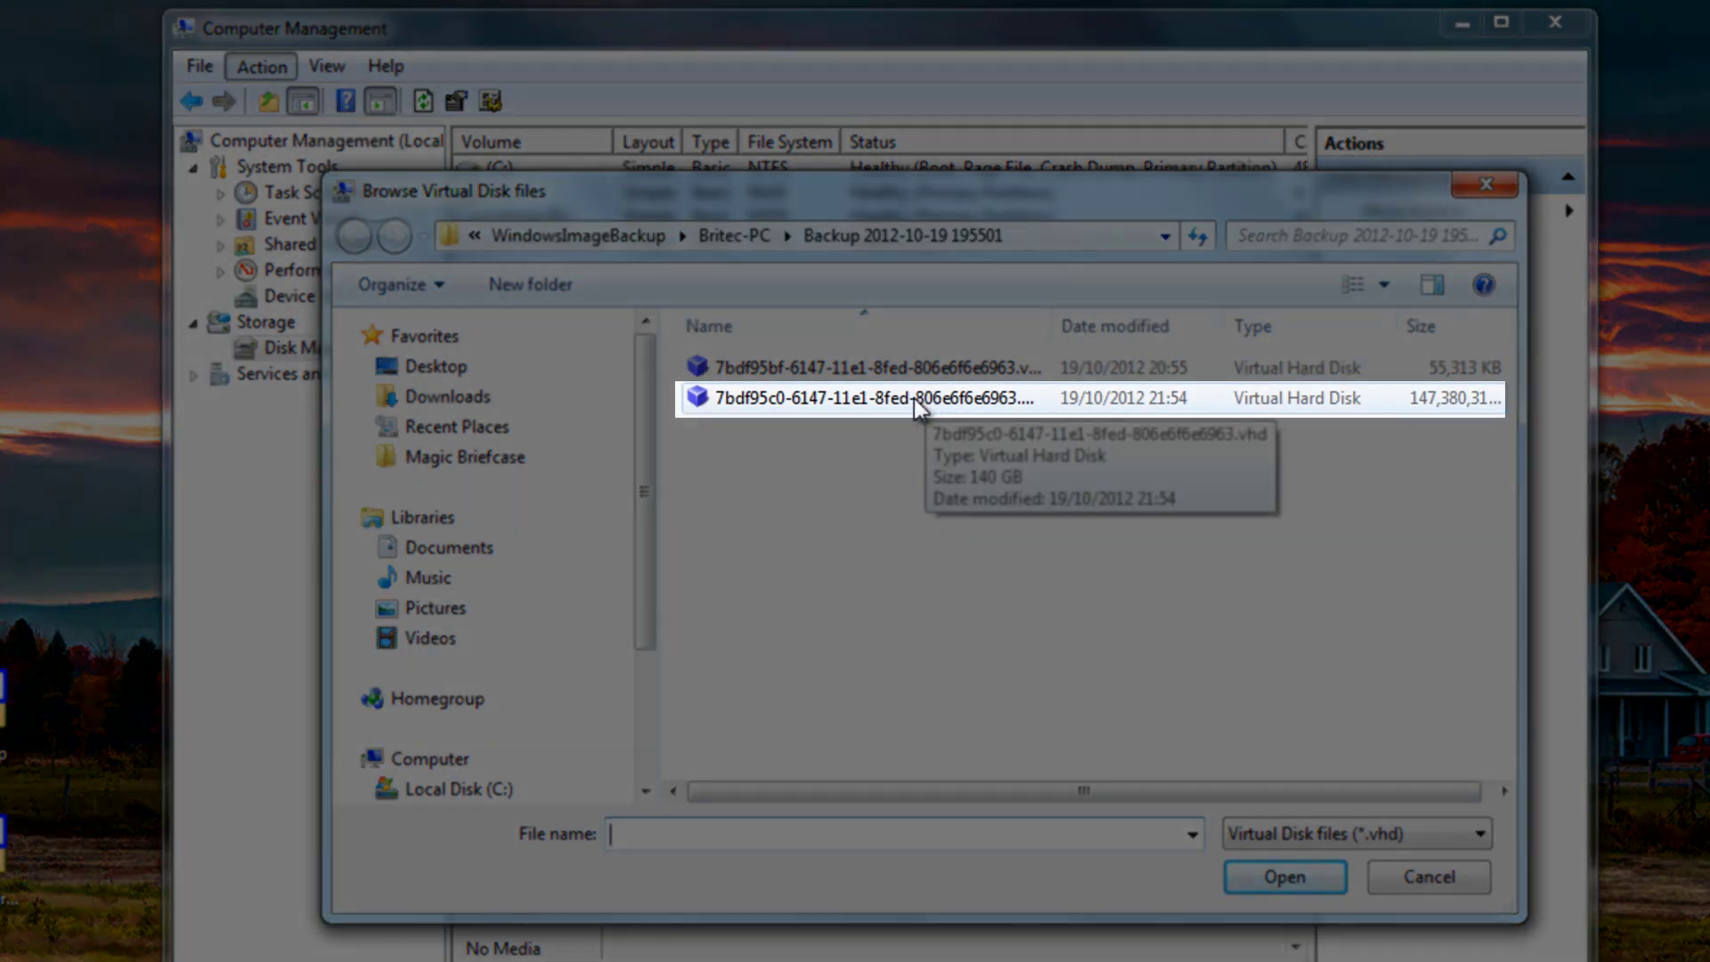
{"action": "left_click", "coordinate": [913, 395]}
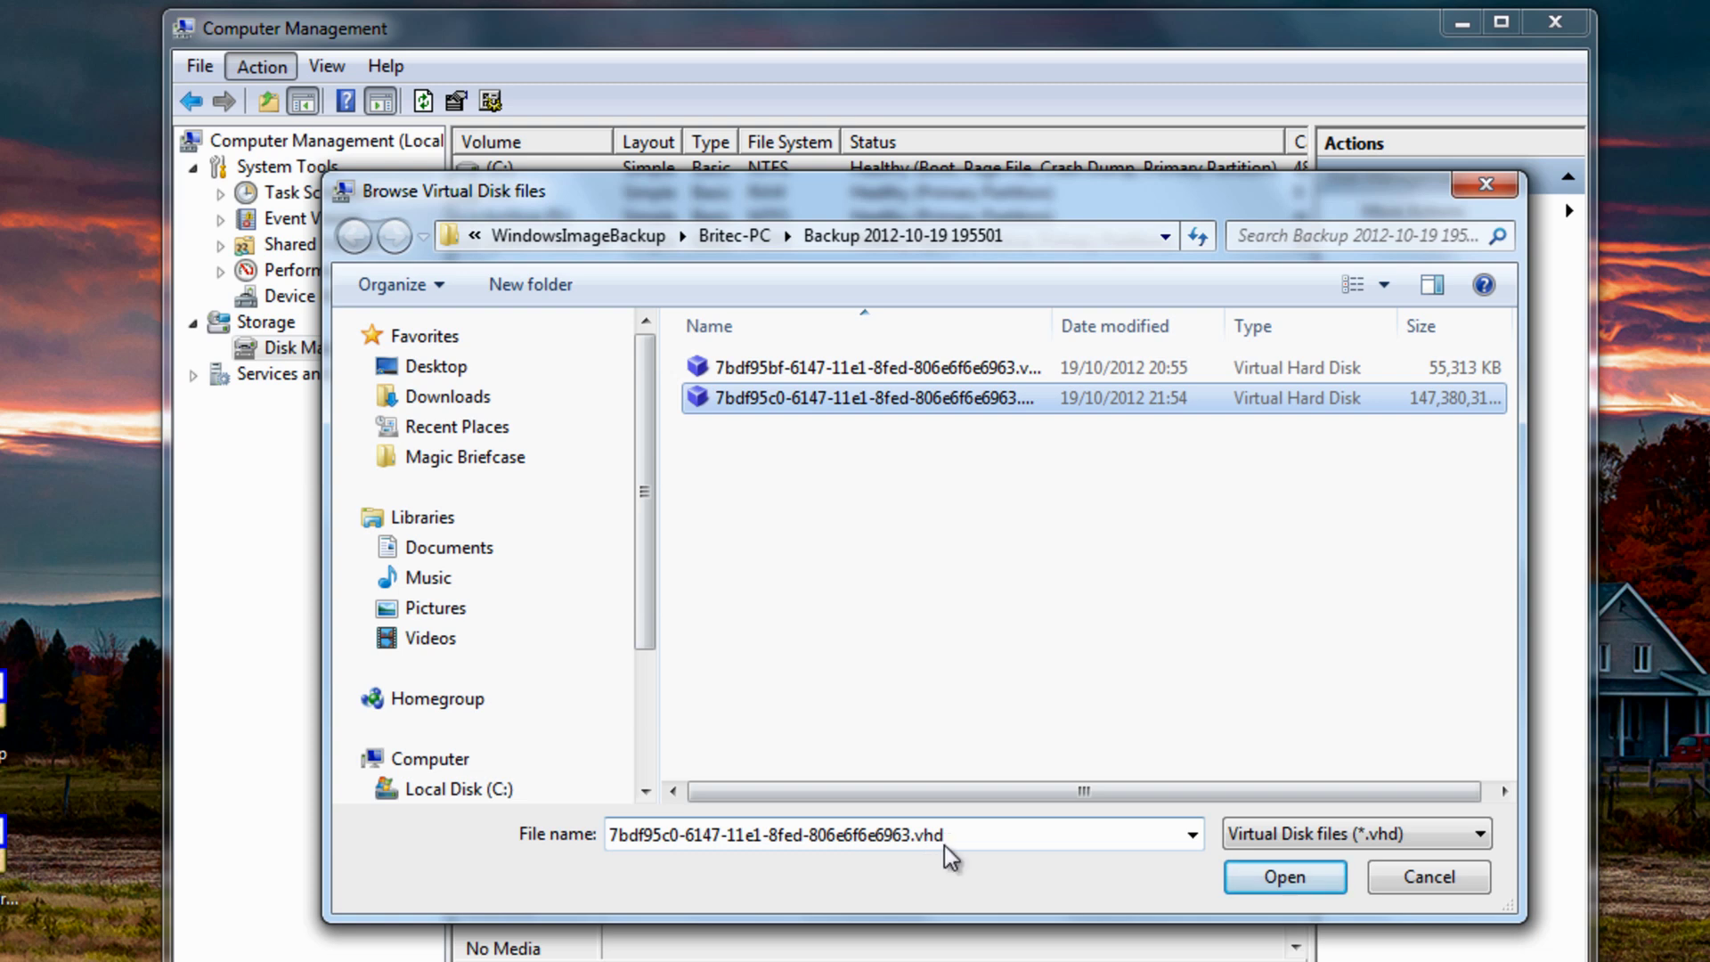
{"action": "left_click", "coordinate": [1279, 882]}
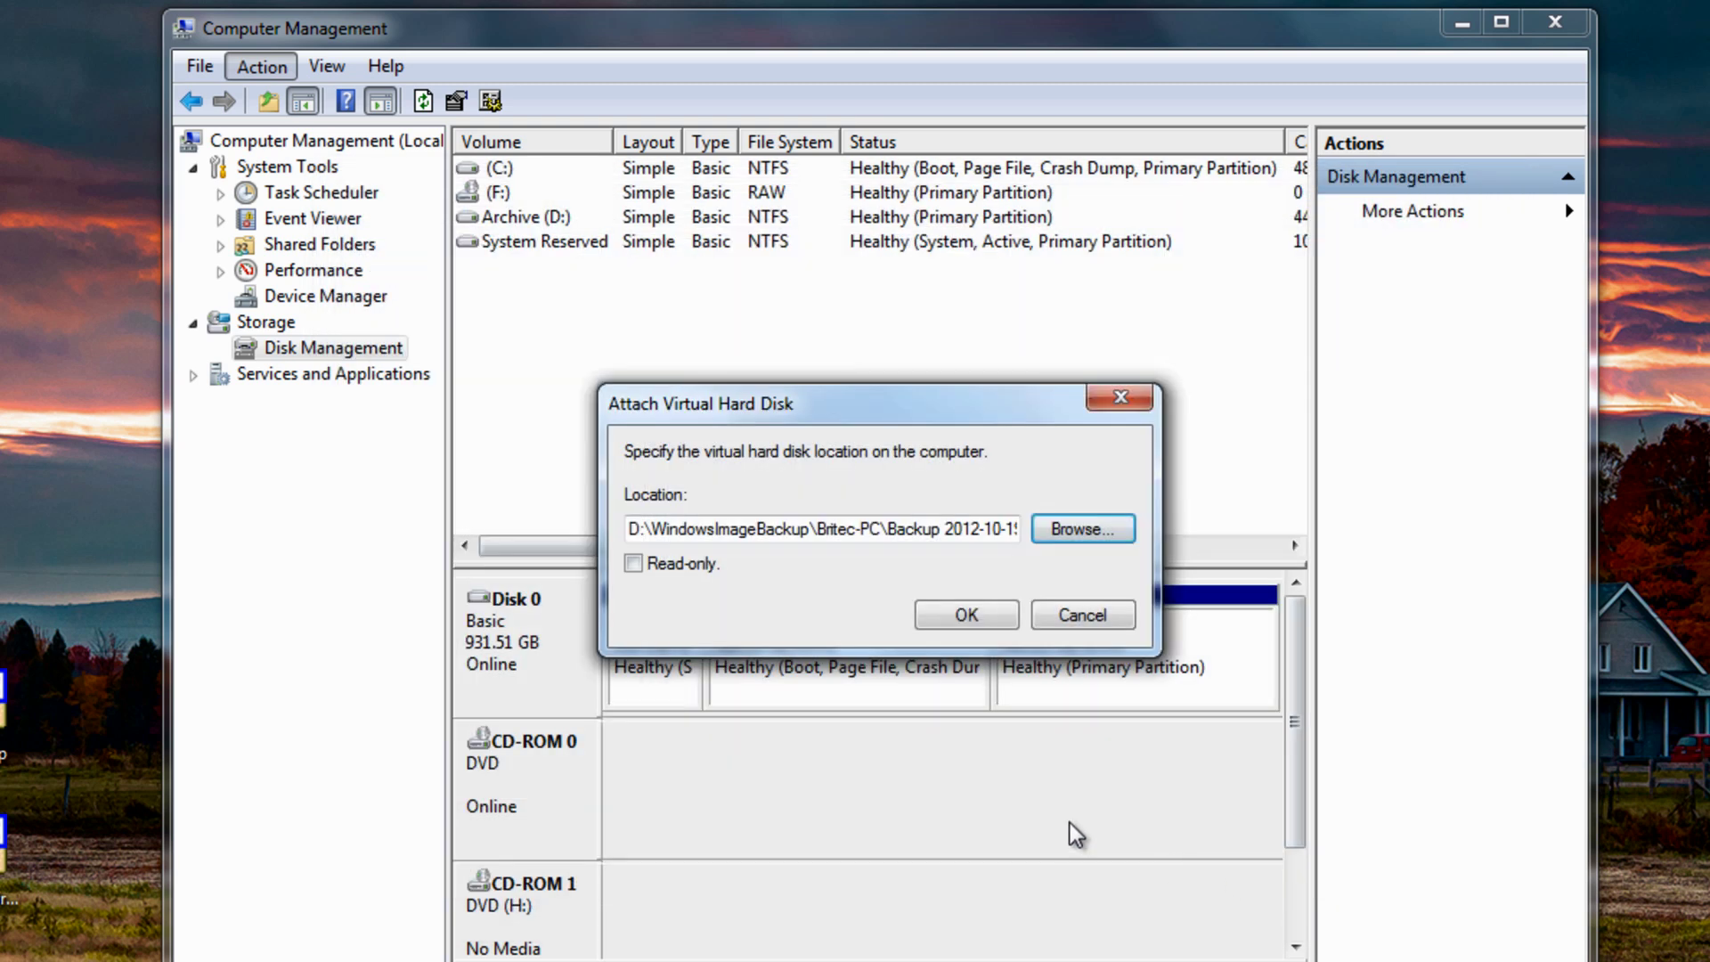
{"action": "left_click", "coordinate": [961, 616]}
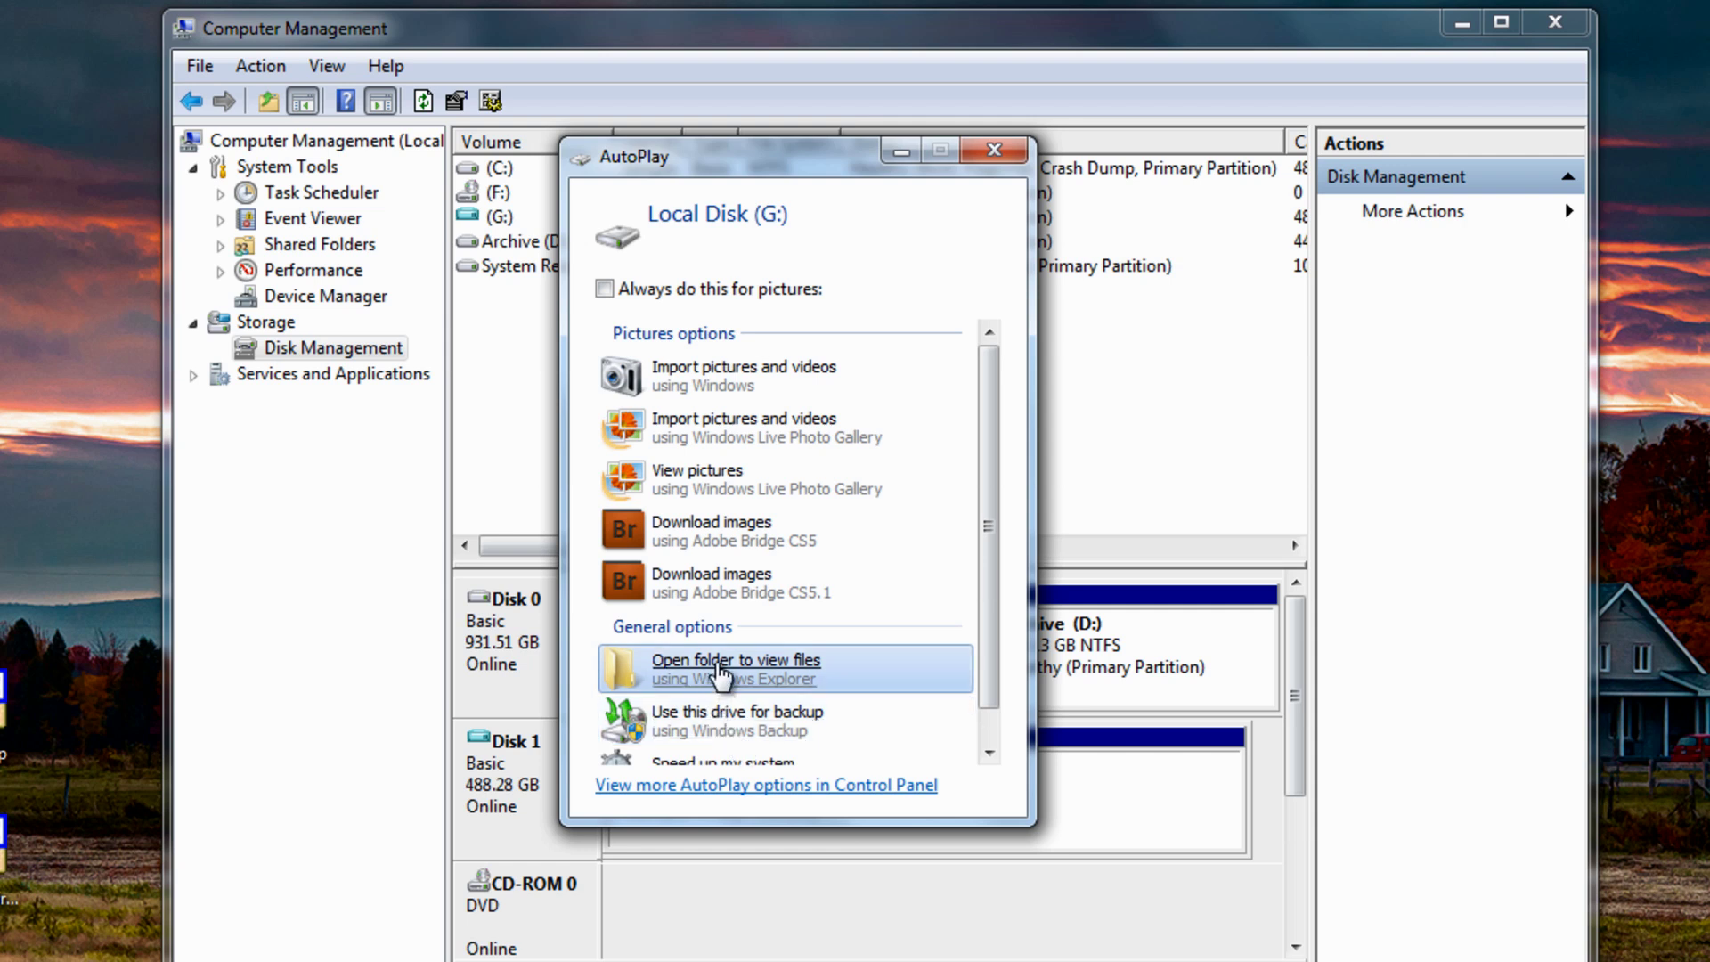
Open drive G: from AutoPlay and browse into its Users\Britec folder
{"action": "left_click", "coordinate": [719, 677]}
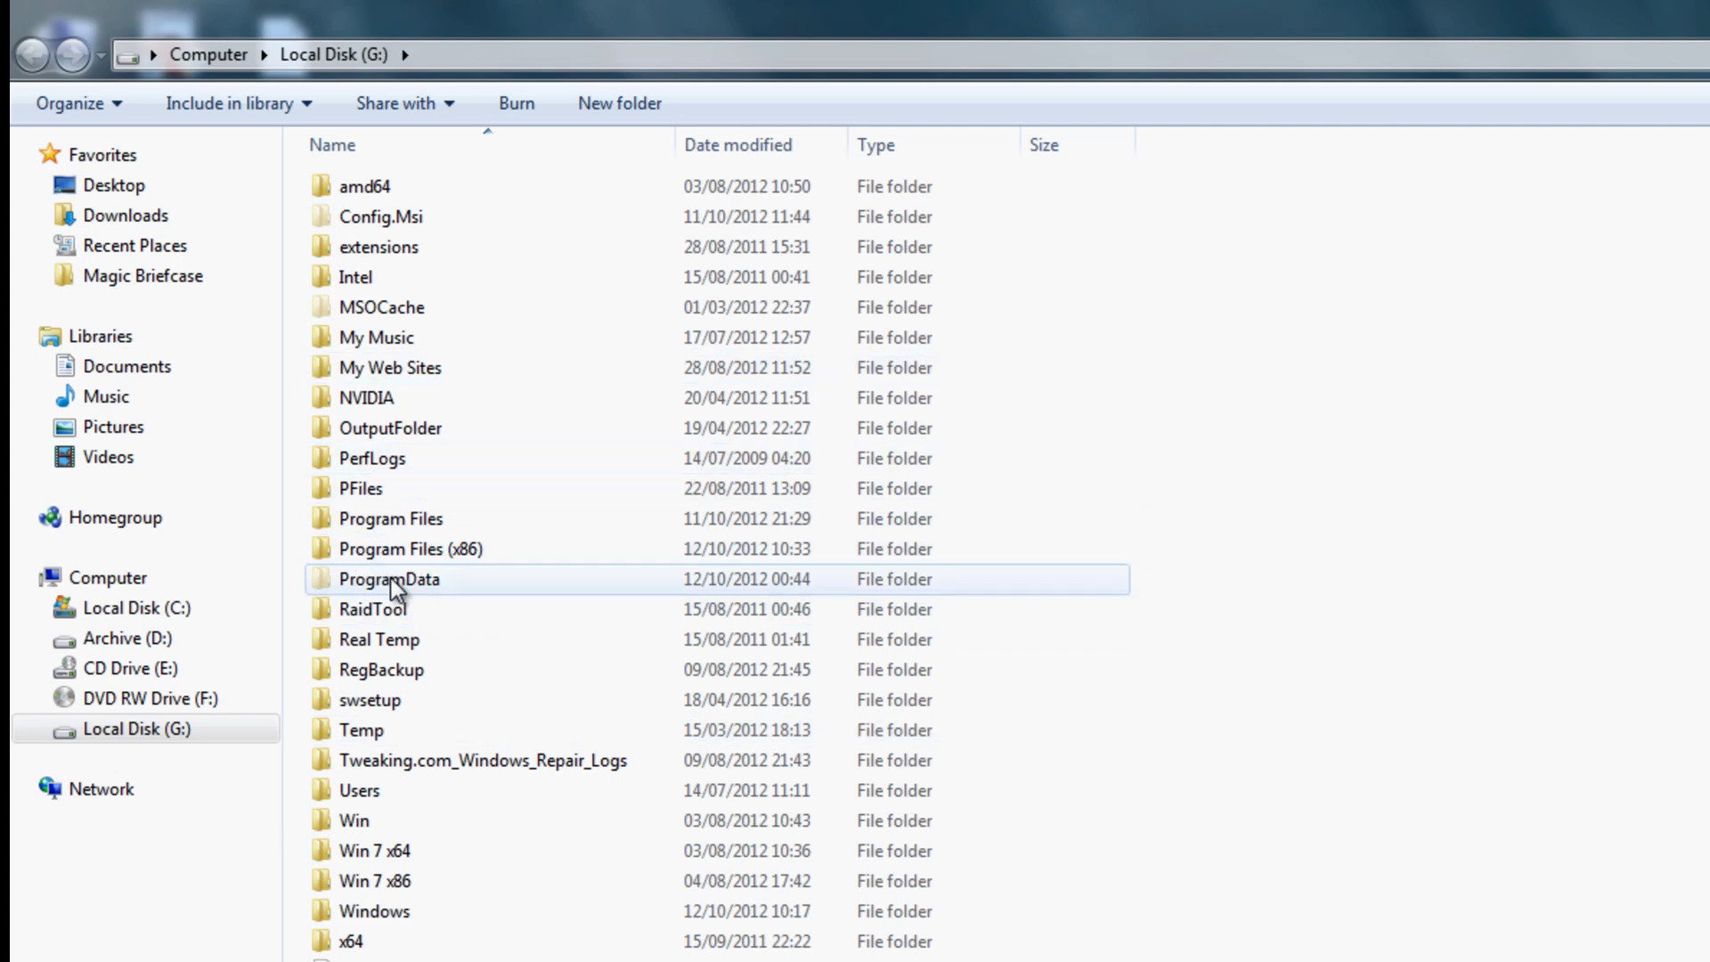
{"action": "double_click", "coordinate": [373, 795]}
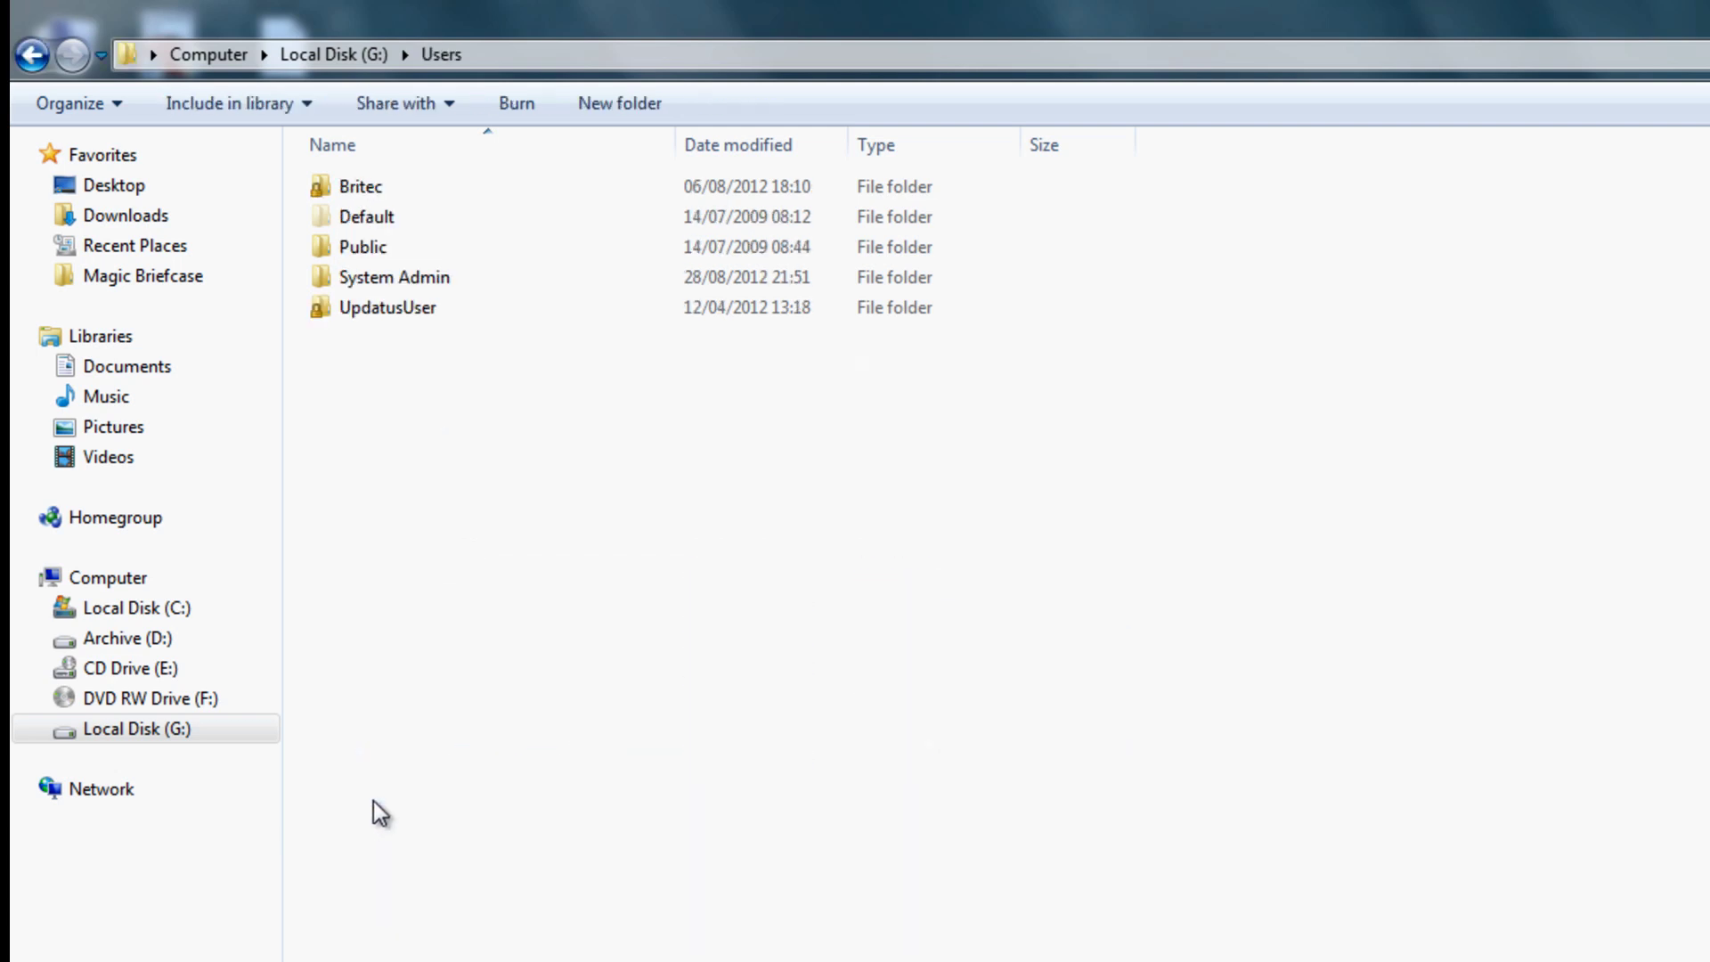
{"action": "double_click", "coordinate": [354, 198]}
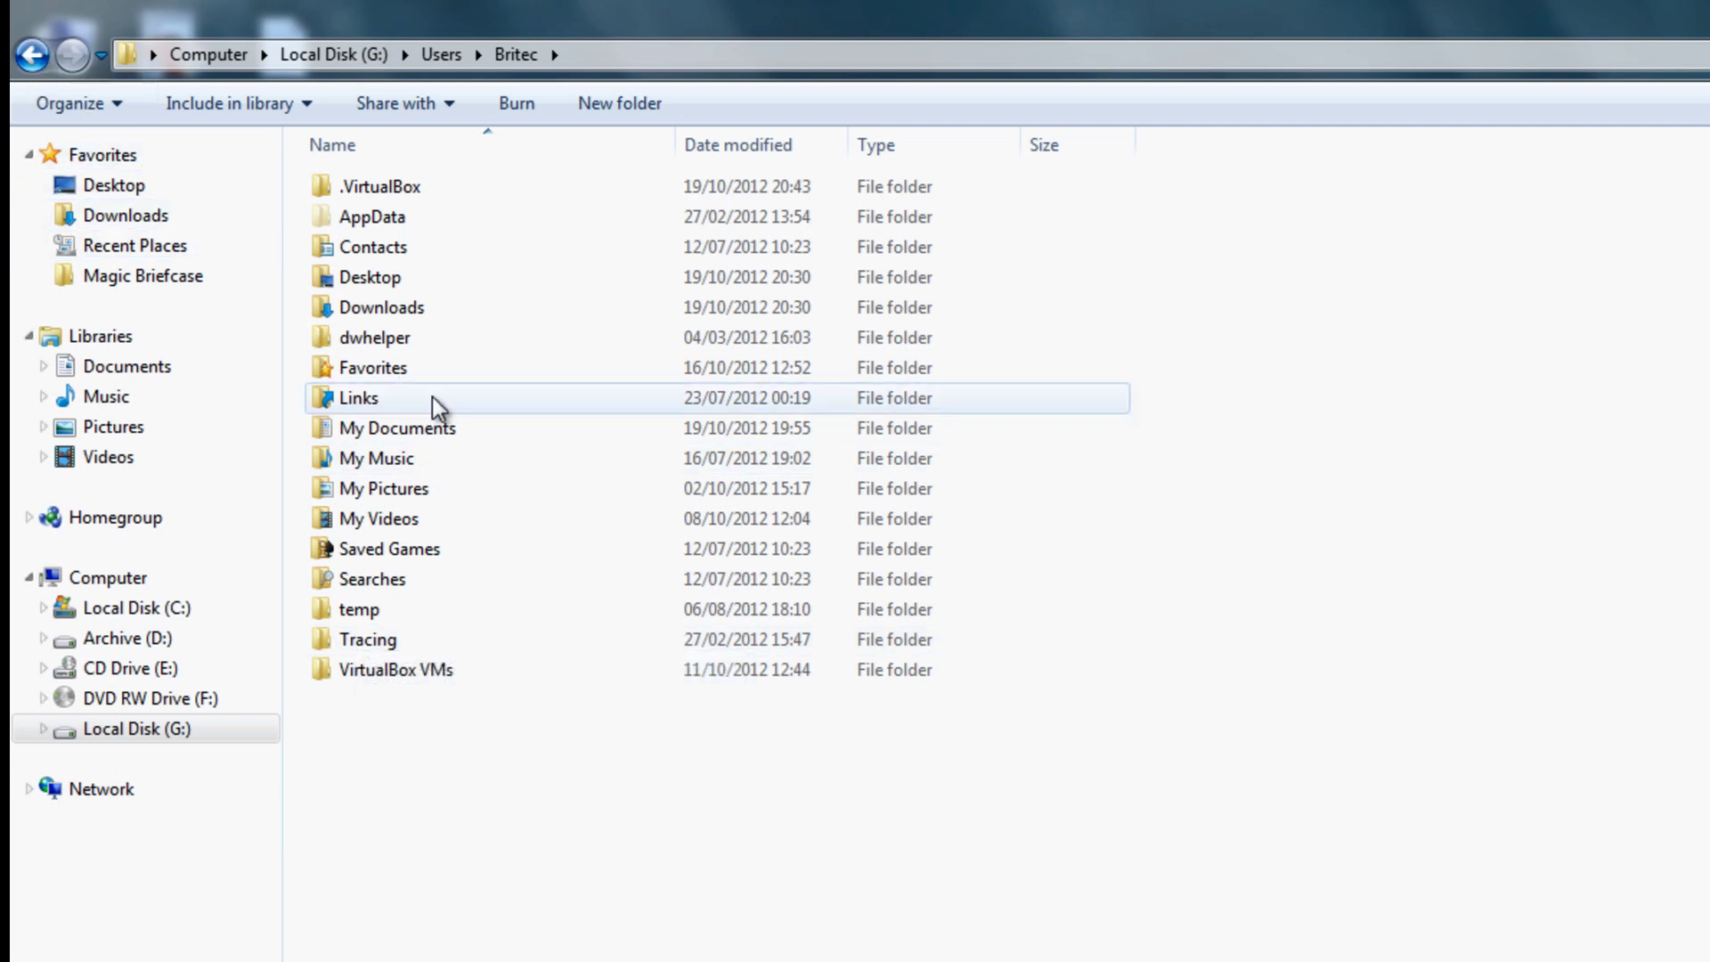
{"action": "mouse_move", "coordinate": [370, 403]}
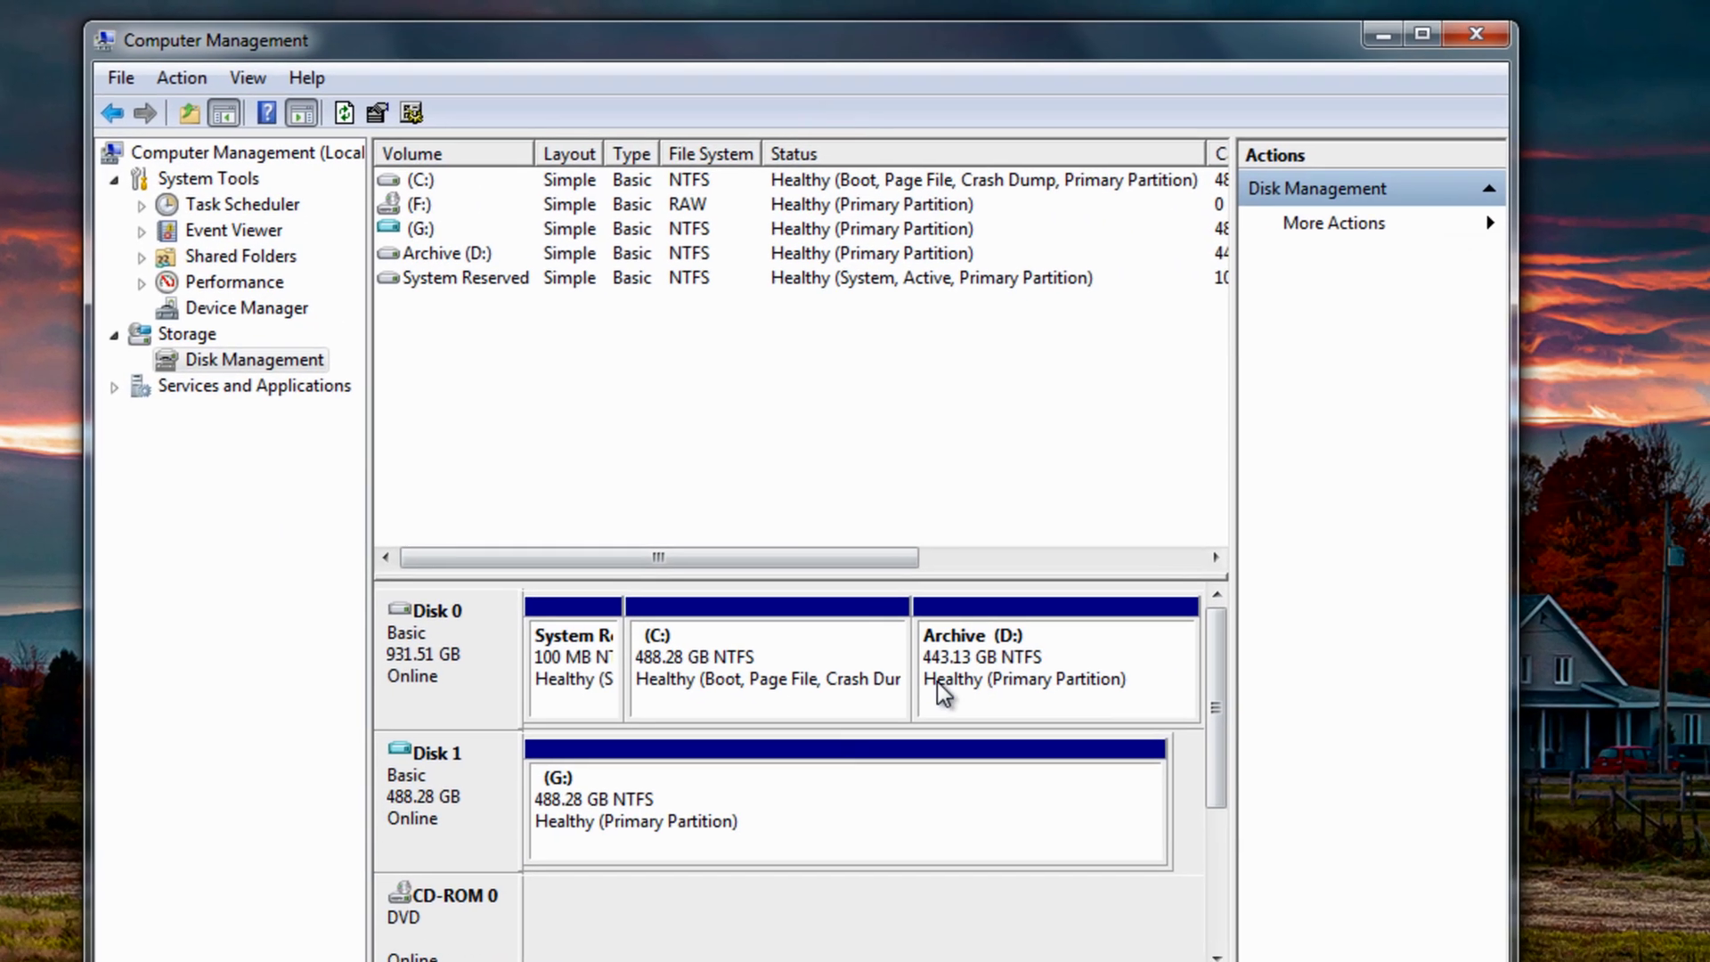
Check the Disk 1 and G: partition menus, leaving Disk 1's context menu open
{"action": "left_click", "coordinate": [763, 809]}
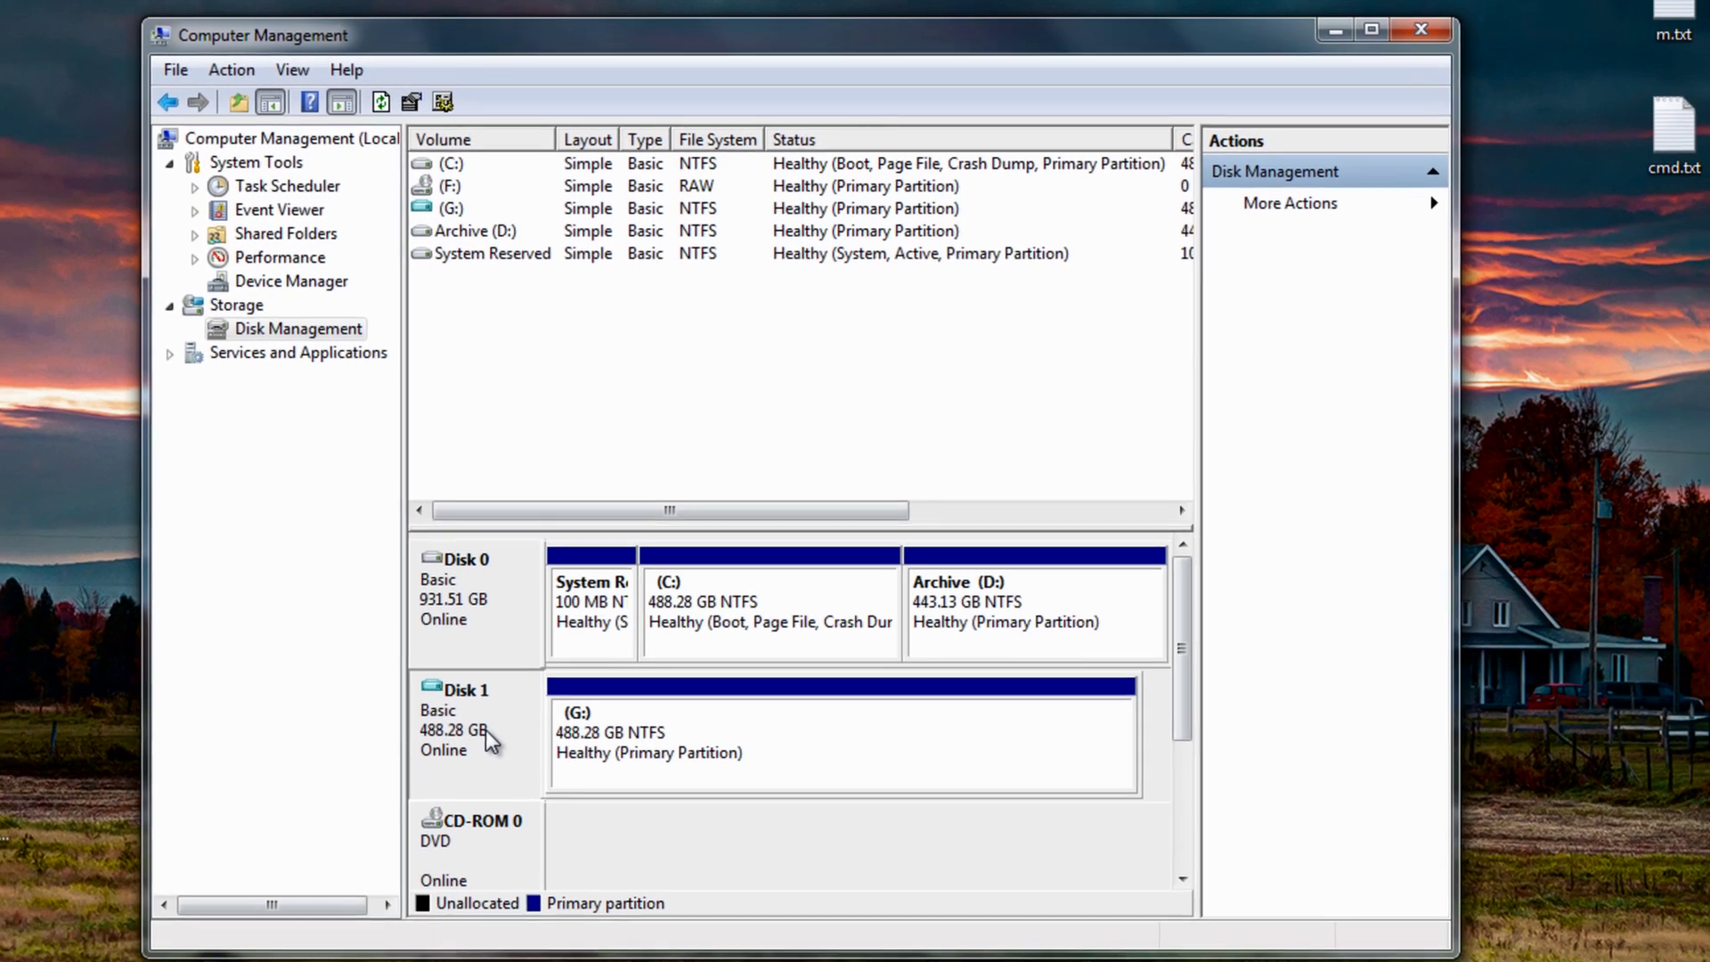
{"action": "left_click", "coordinate": [443, 764]}
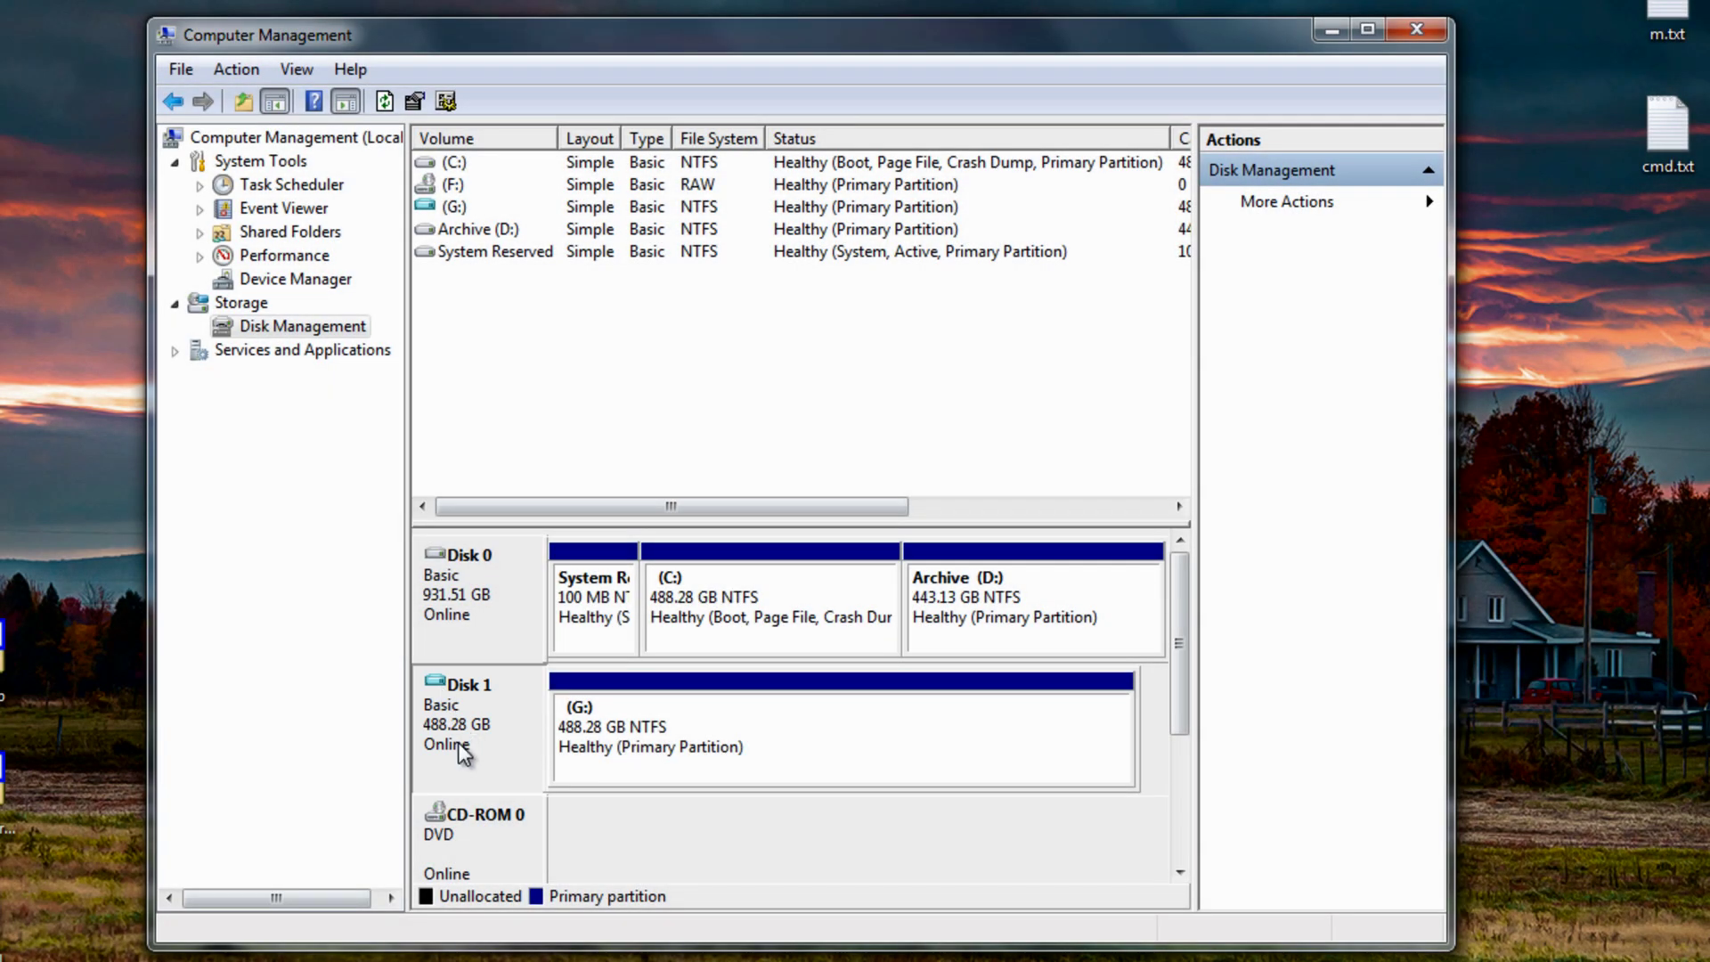
{"action": "right_click", "coordinate": [470, 723]}
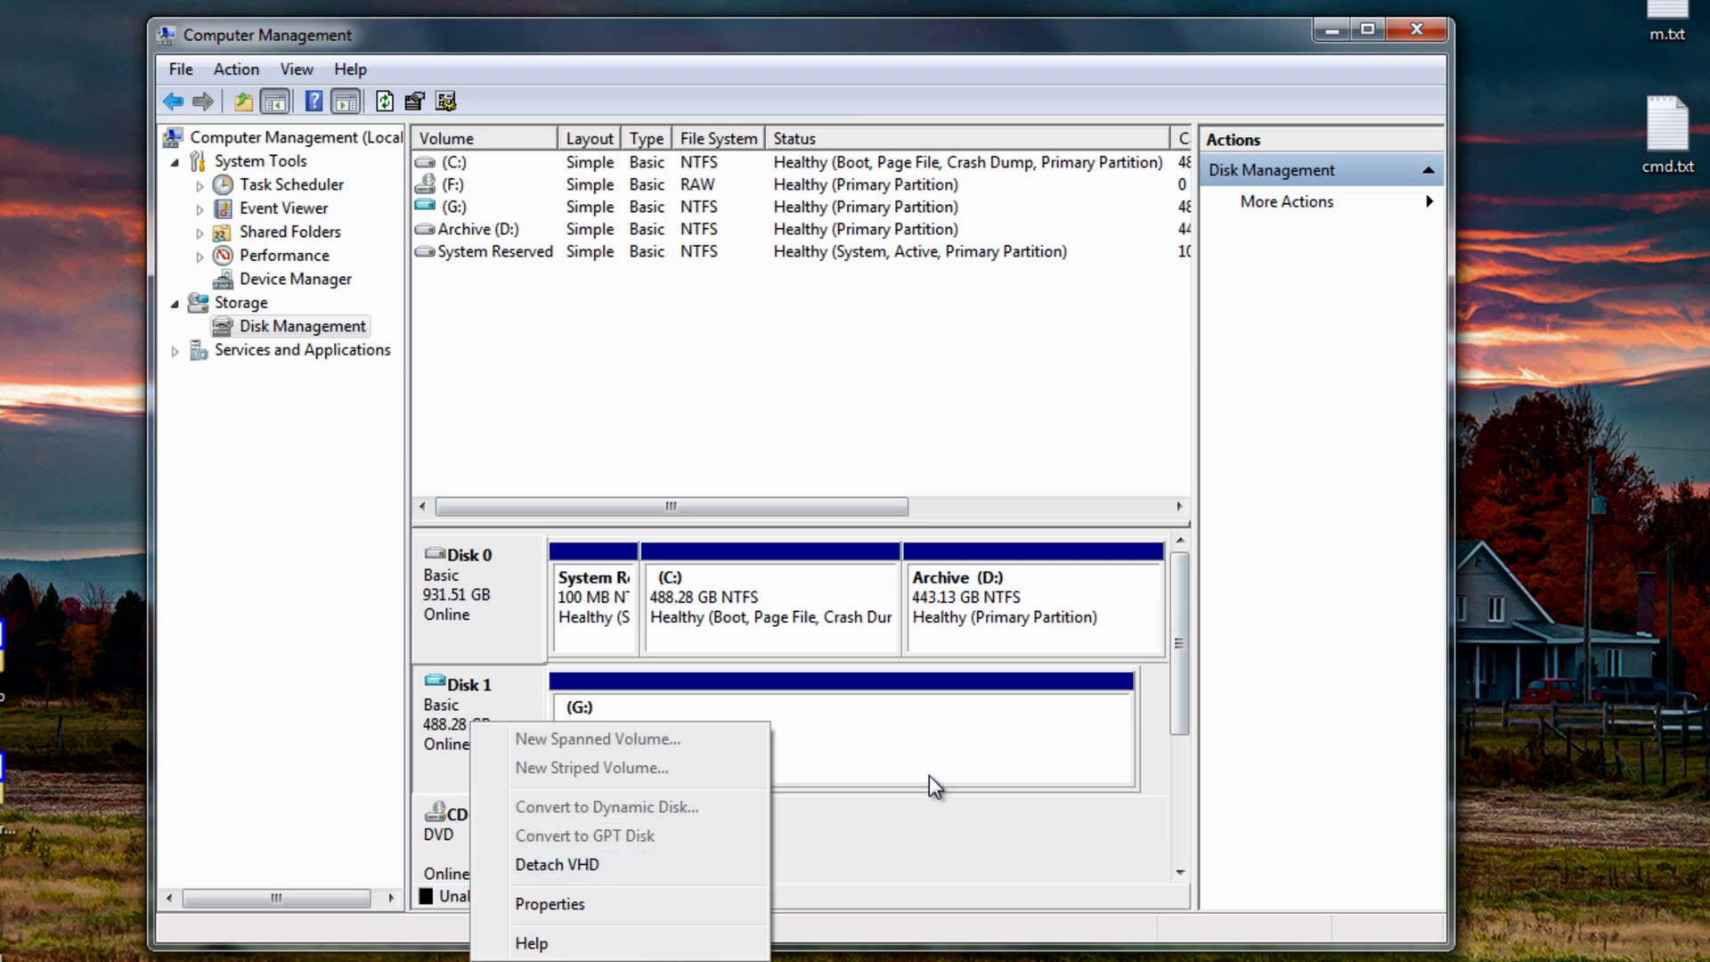
{"action": "left_click", "coordinate": [900, 739]}
{"action": "right_click", "coordinate": [815, 713]}
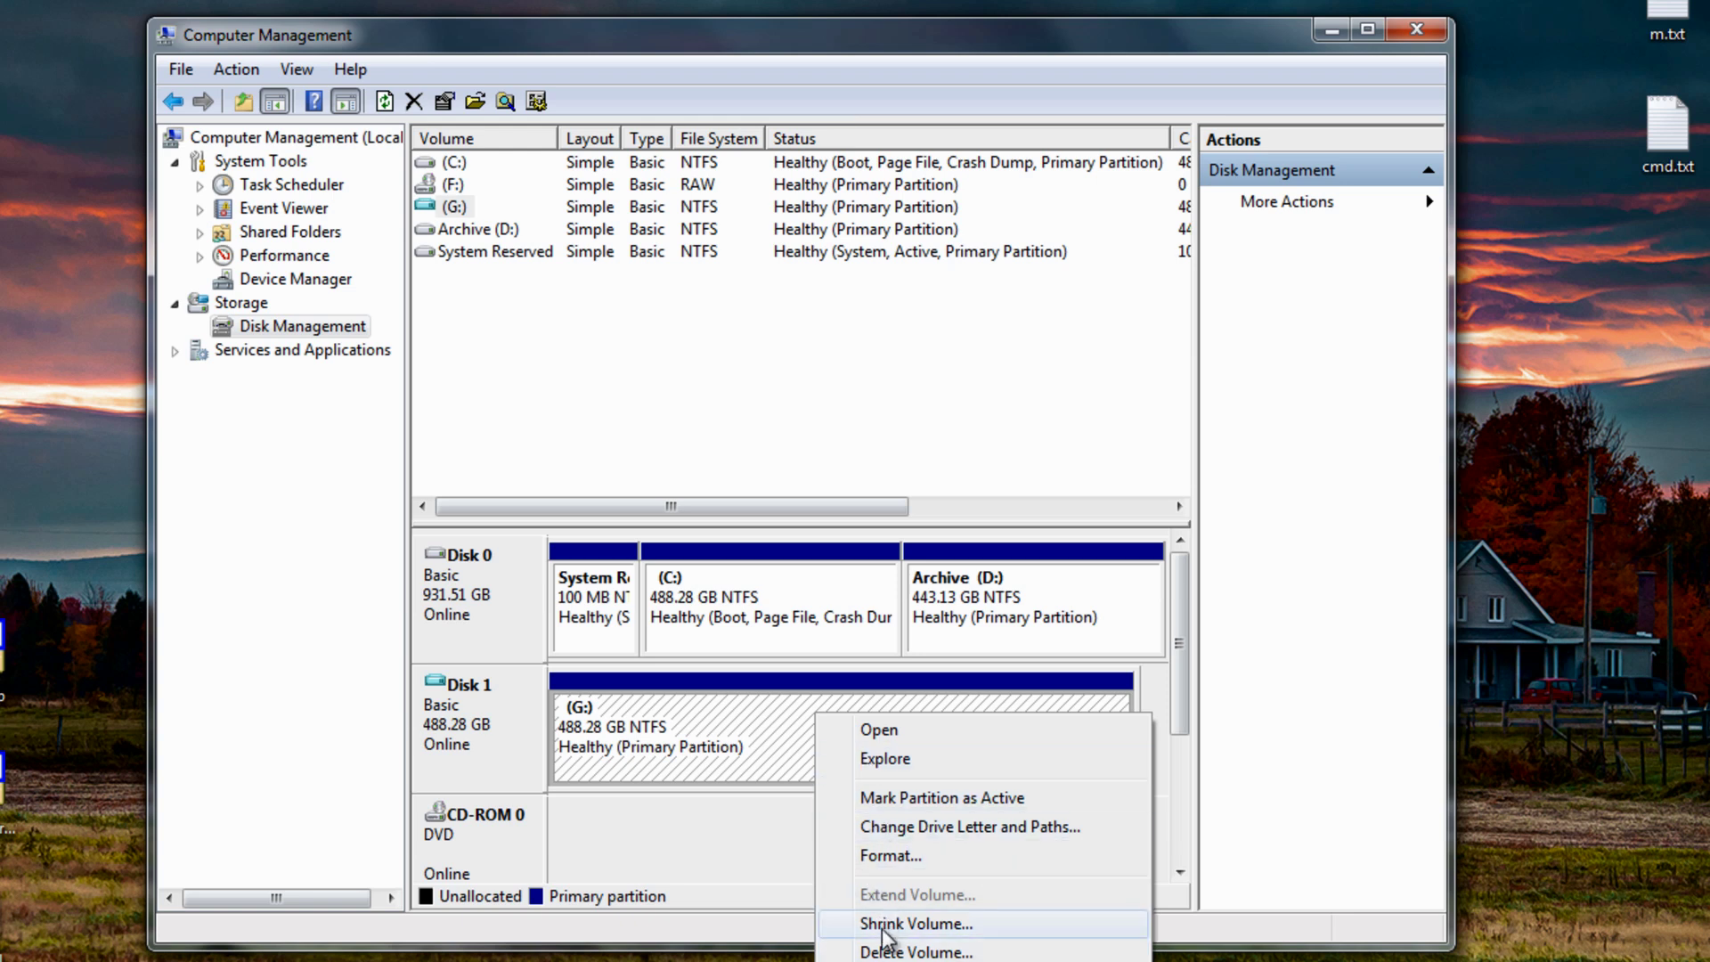
{"action": "left_click", "coordinate": [481, 732]}
{"action": "right_click", "coordinate": [481, 731]}
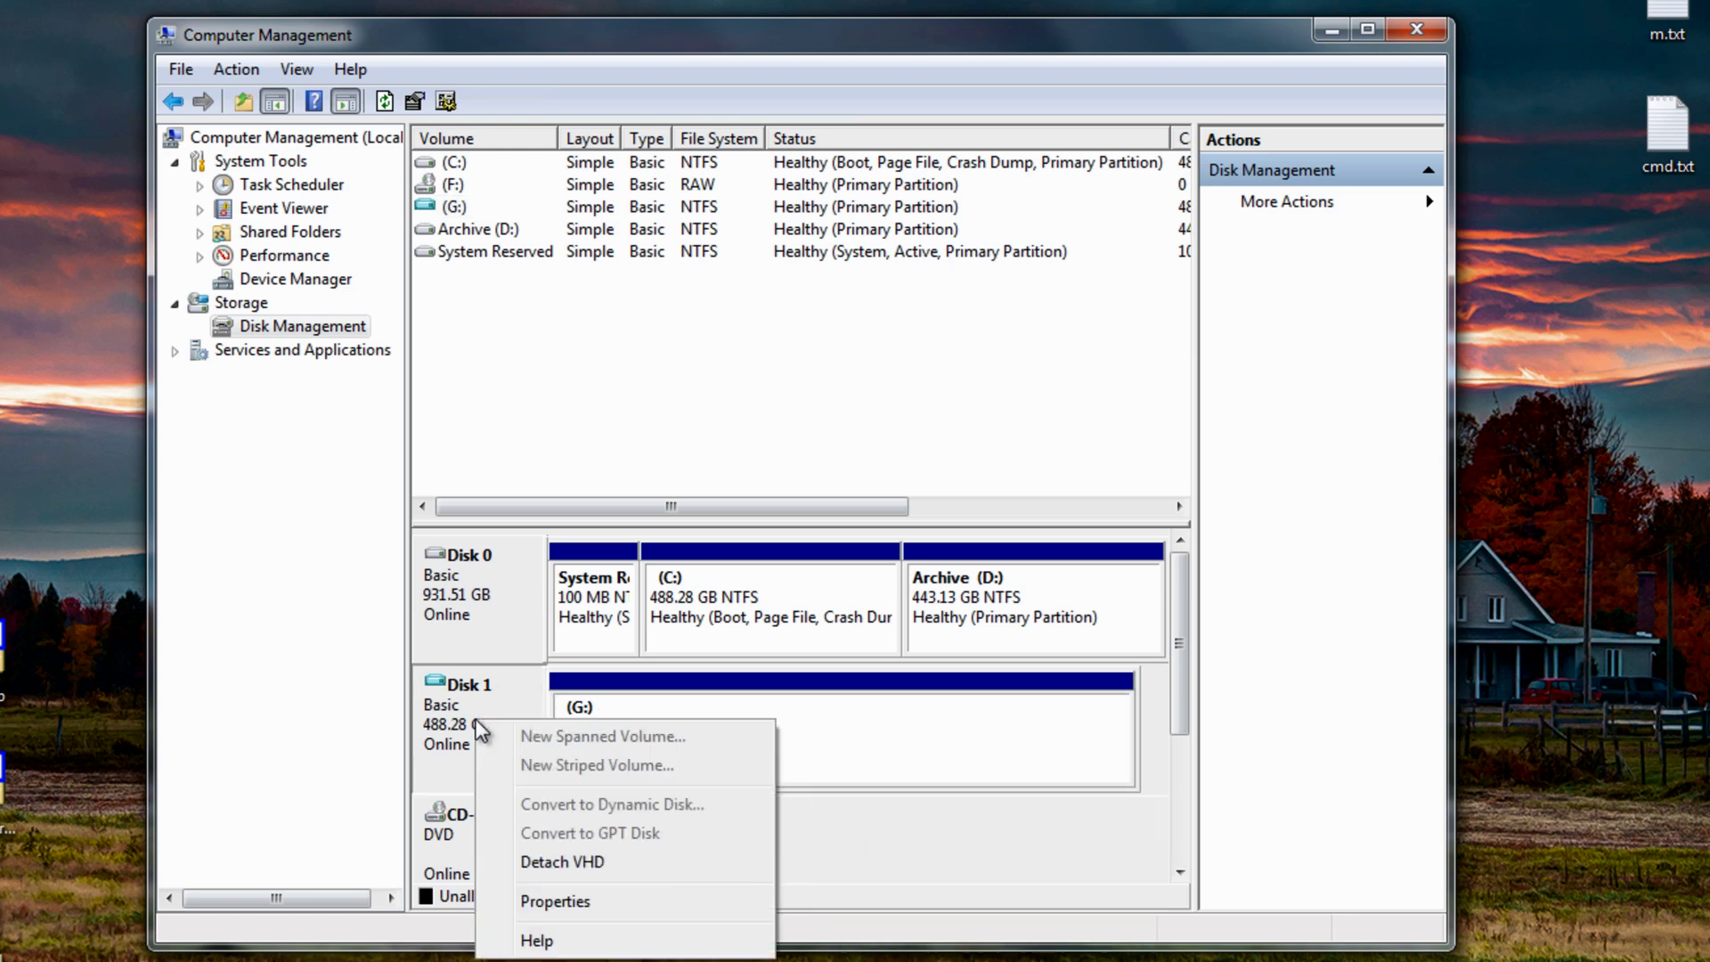
Detach the VHD with 'Delete the virtual hard disk file' left unchecked
{"action": "left_click", "coordinate": [537, 865]}
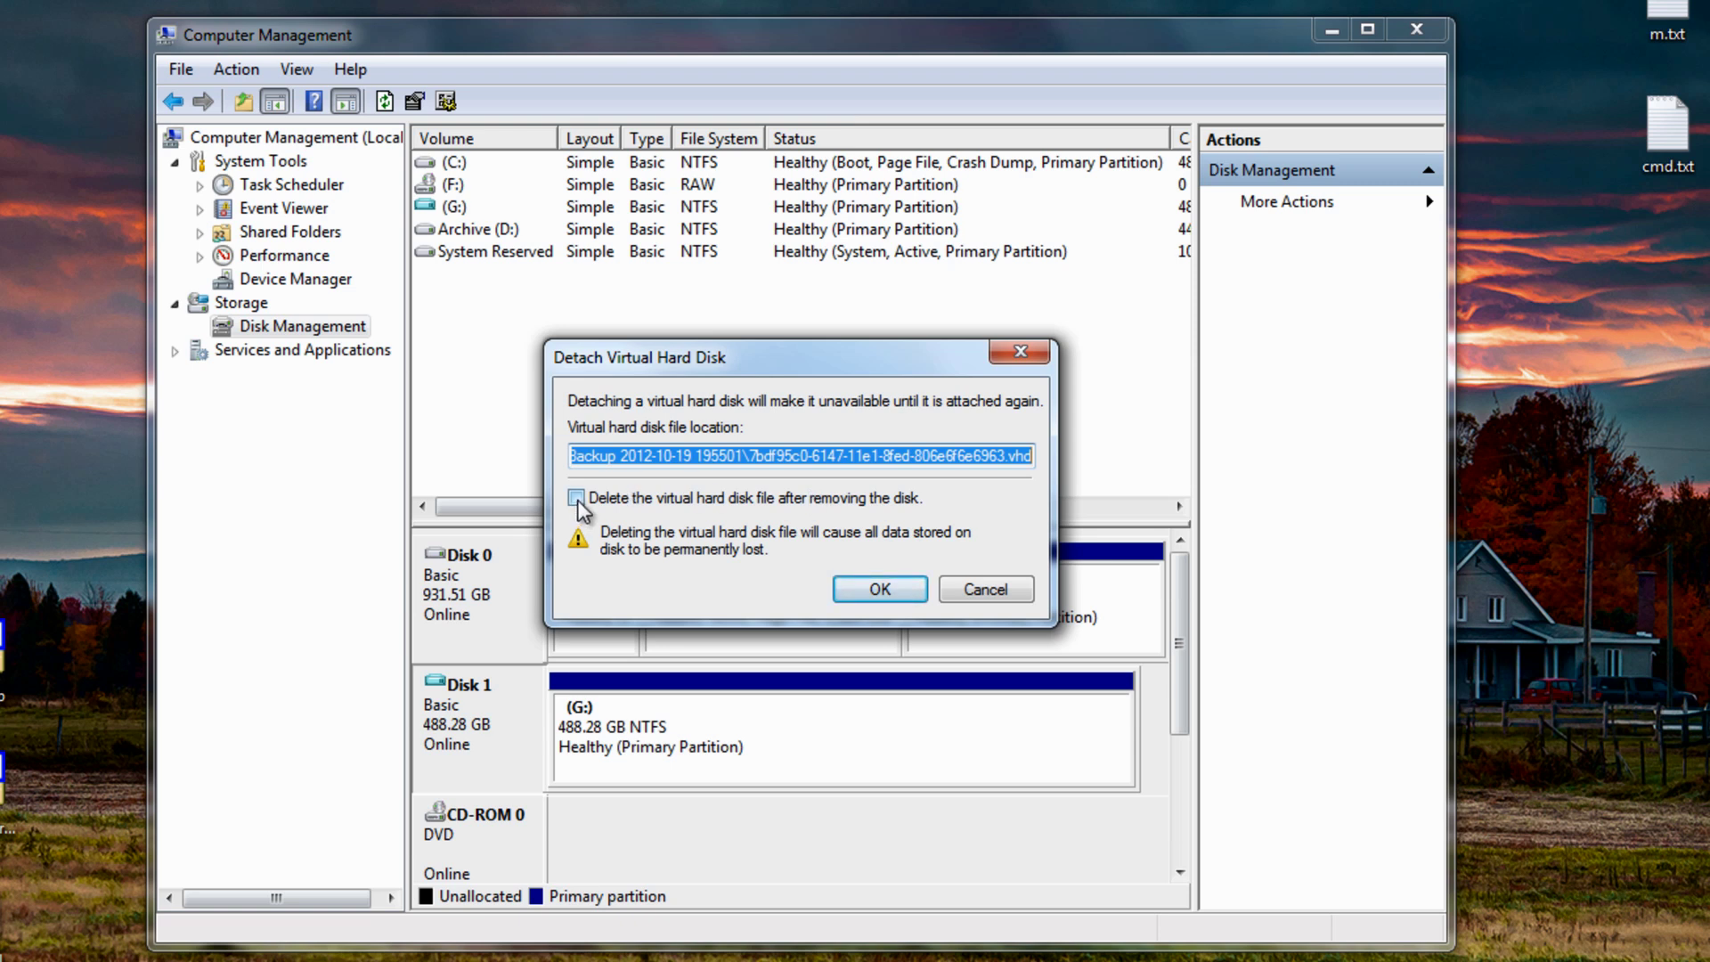
{"action": "left_click", "coordinate": [869, 592]}
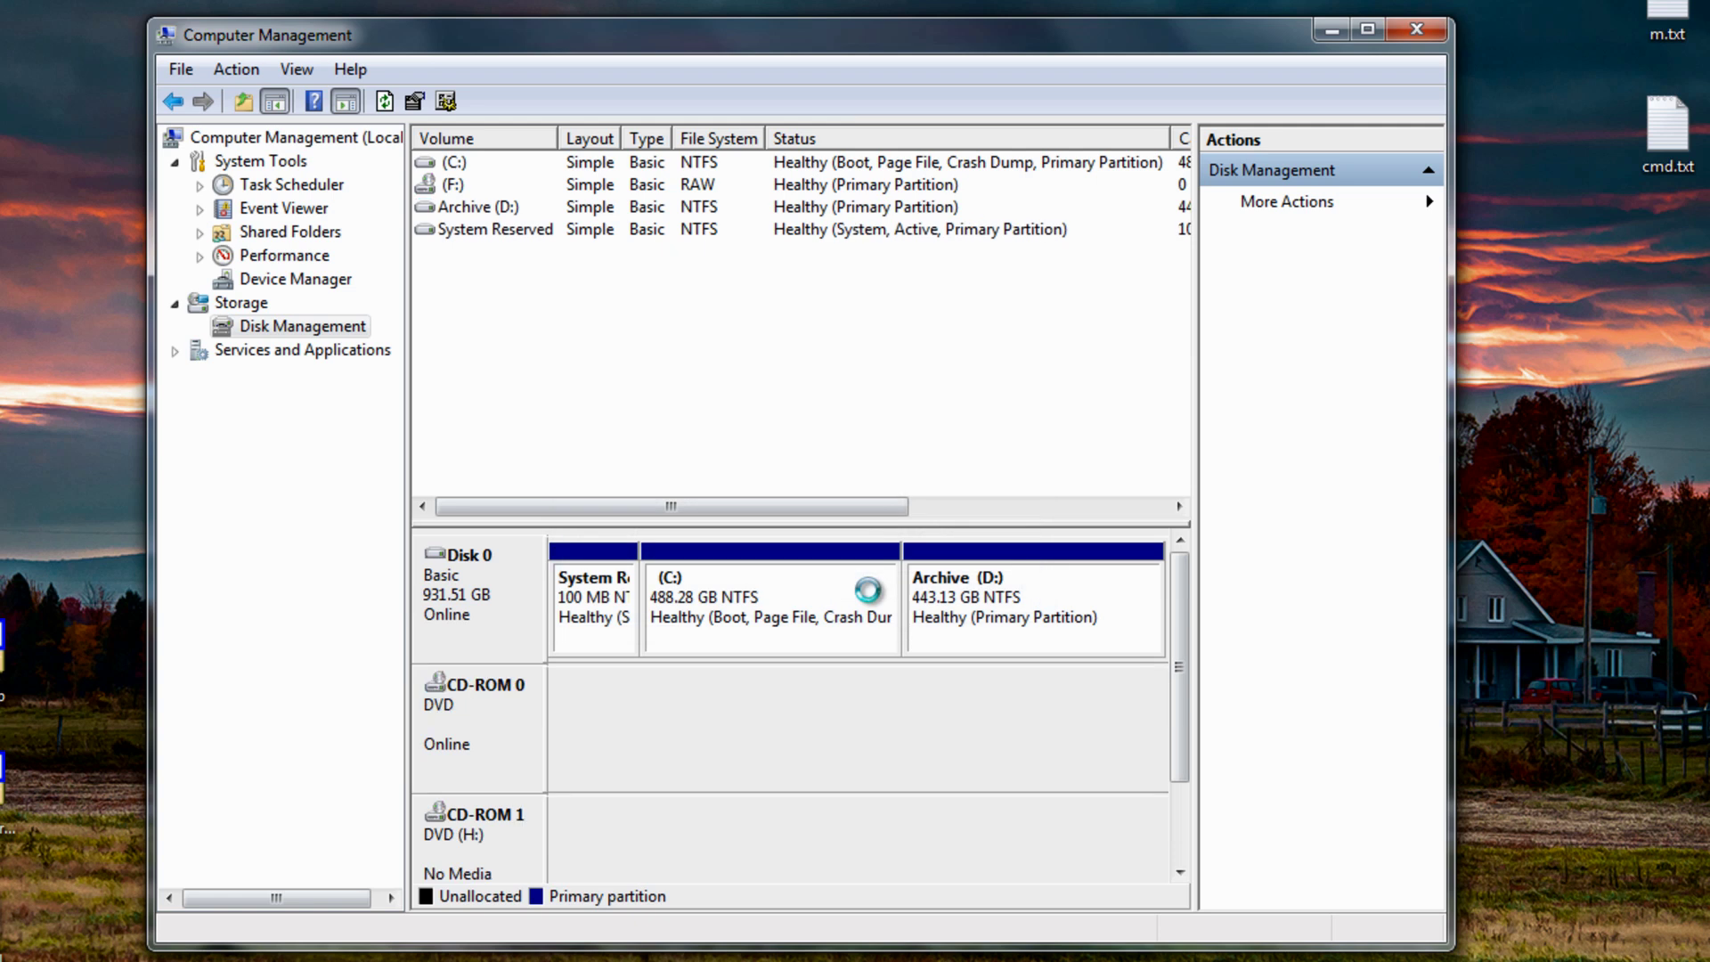